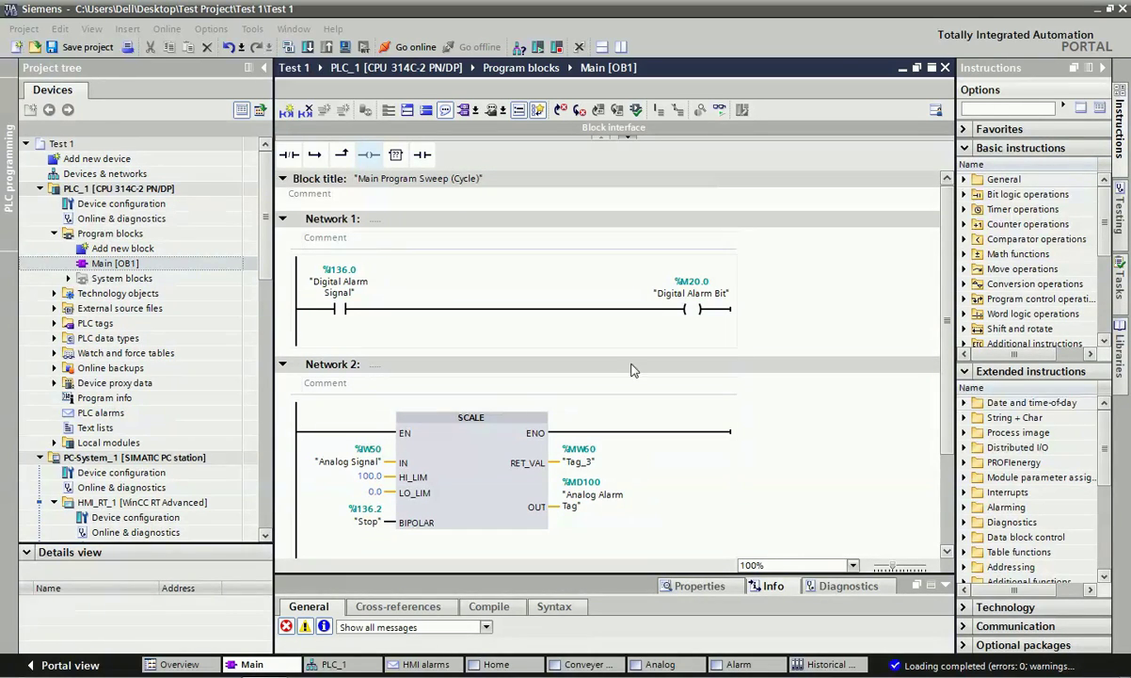
# - Review the digital alarm rung in Network 1 and the SCALE block in Network 2 of Main [OB1]
pyautogui.click(459, 332)
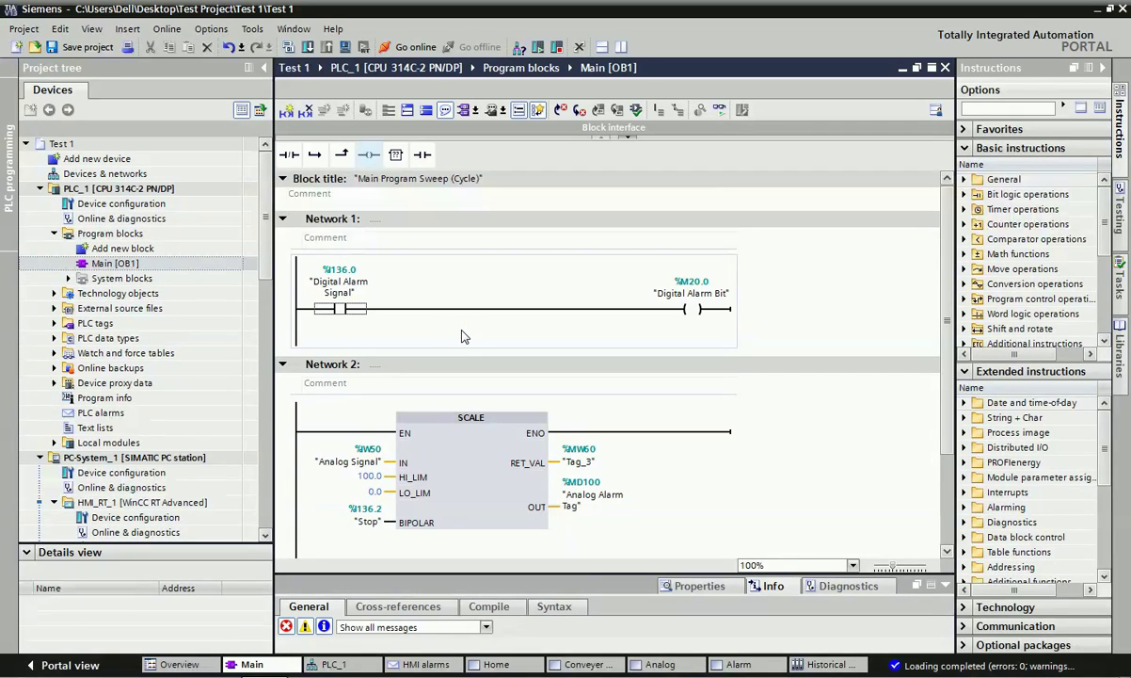
pyautogui.click(446, 435)
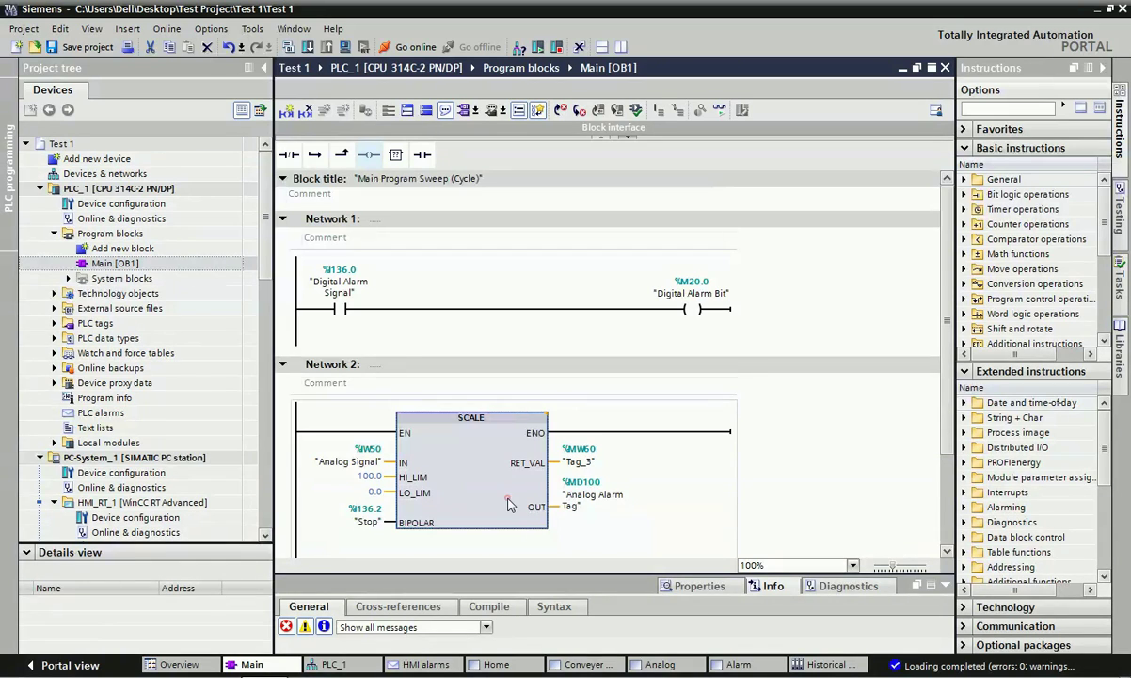
pyautogui.click(385, 325)
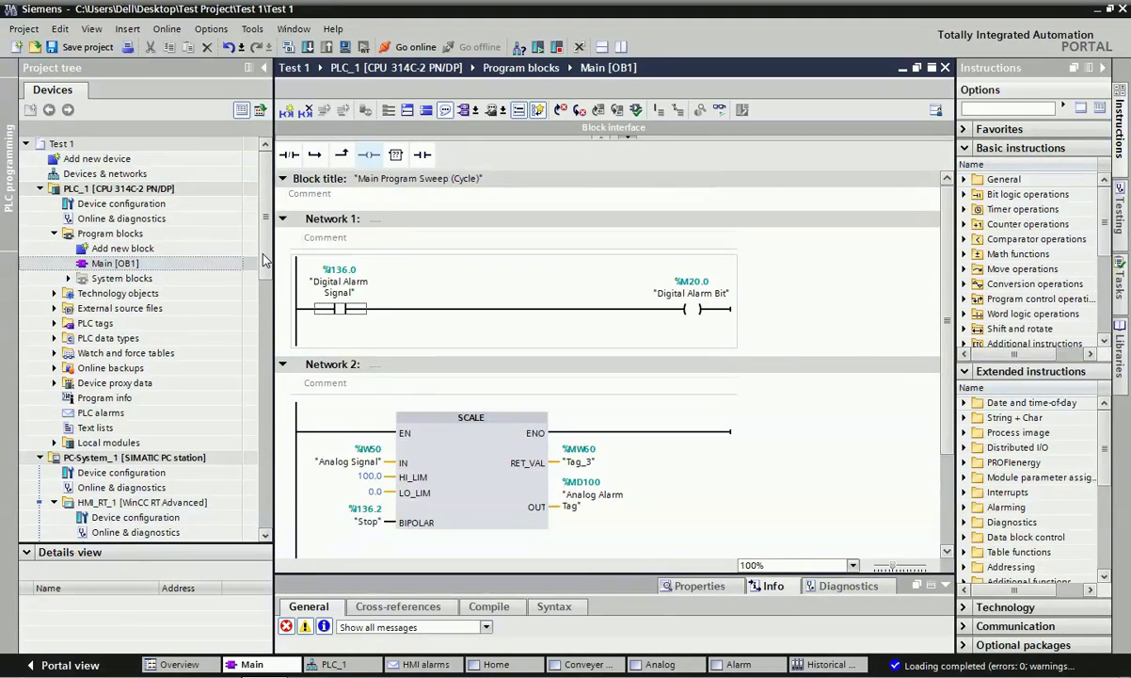
pyautogui.click(473, 480)
# - Open the historical data of HMI_RT_1, look at the alarm logs, and return to the data logs
pyautogui.scroll(-1, 270, 281)
pyautogui.scroll(-5, 270, 280)
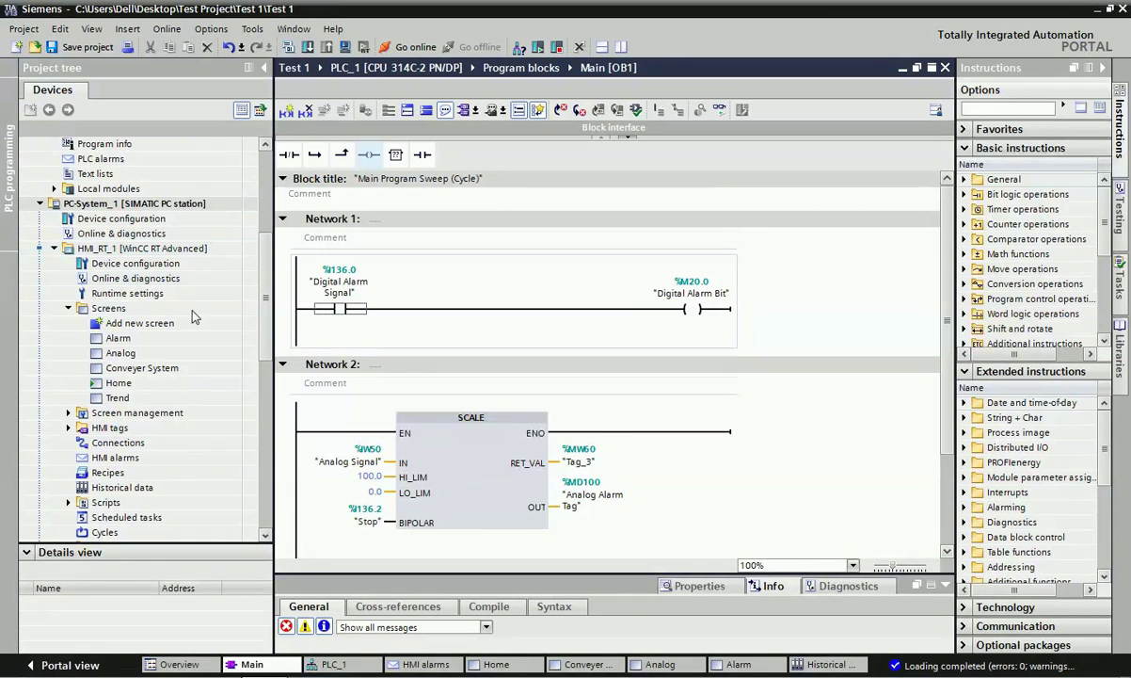
pyautogui.moveTo(264, 322); pyautogui.dragTo(265, 393)
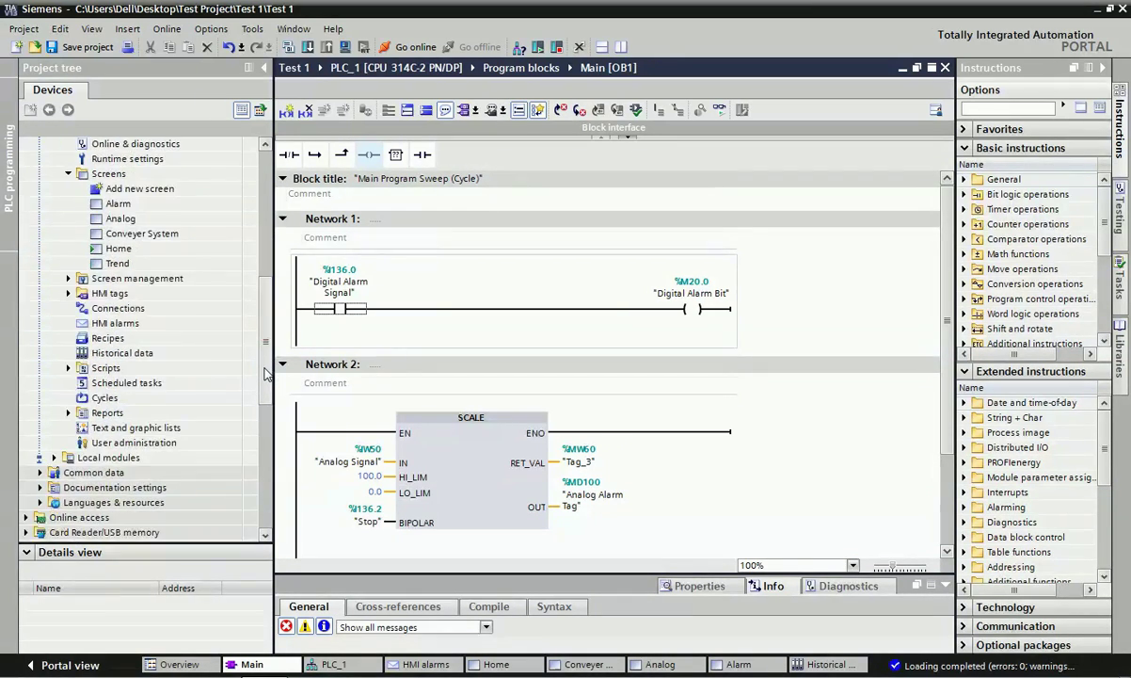
pyautogui.doubleClick(146, 356)
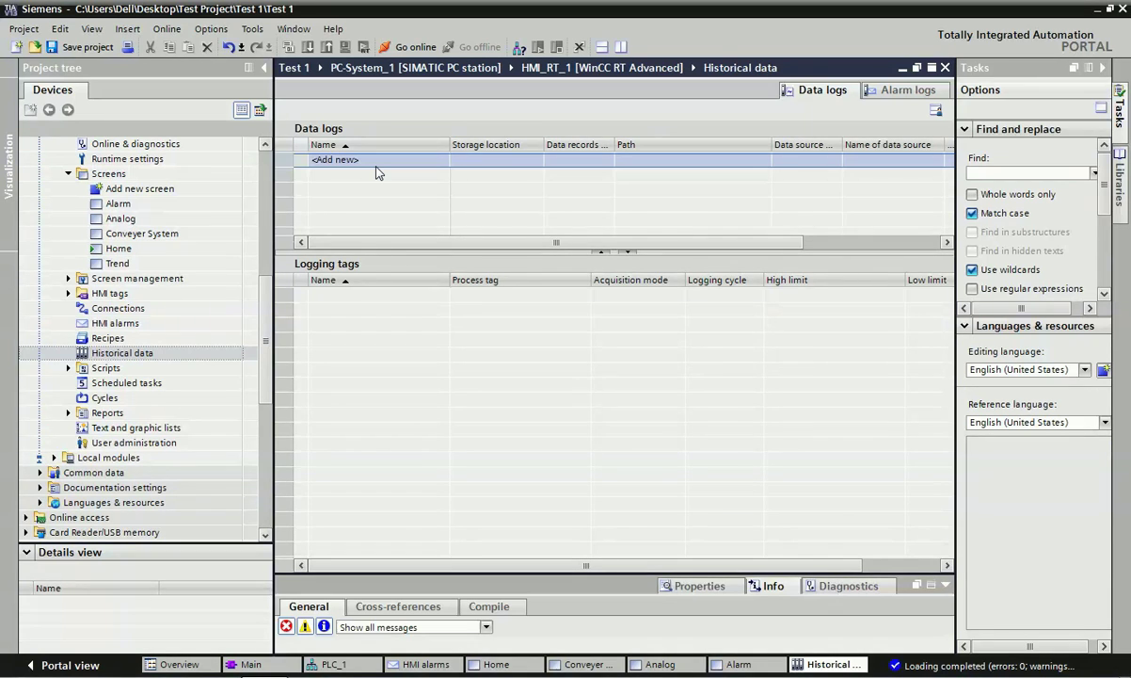
pyautogui.click(906, 94)
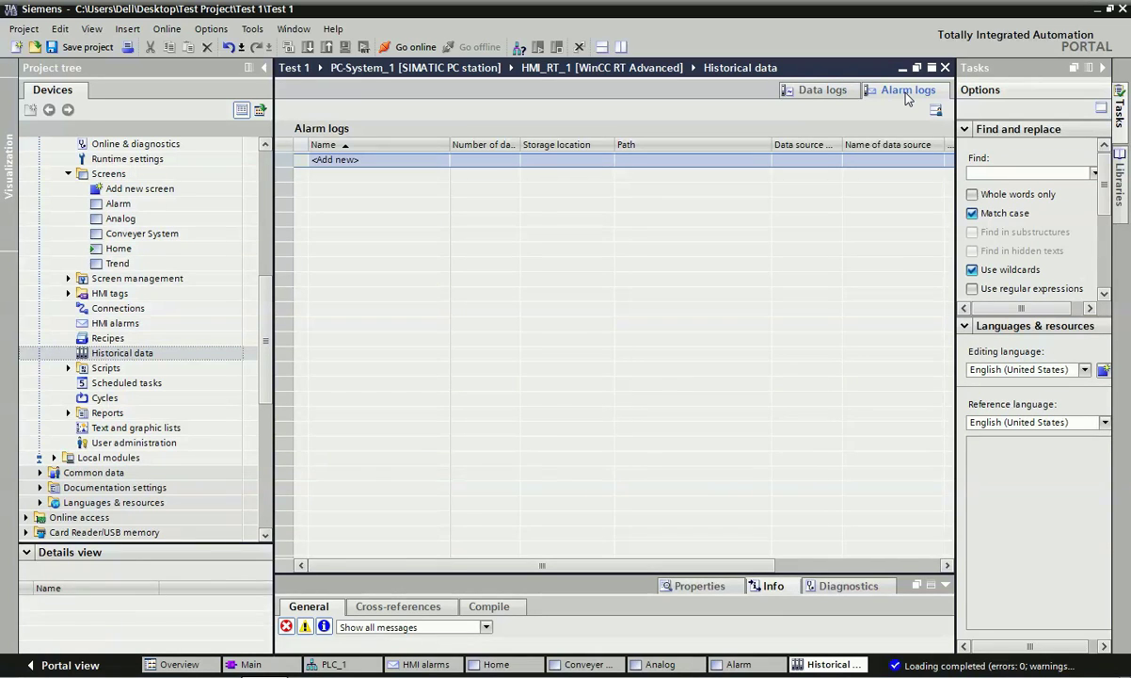
pyautogui.click(810, 89)
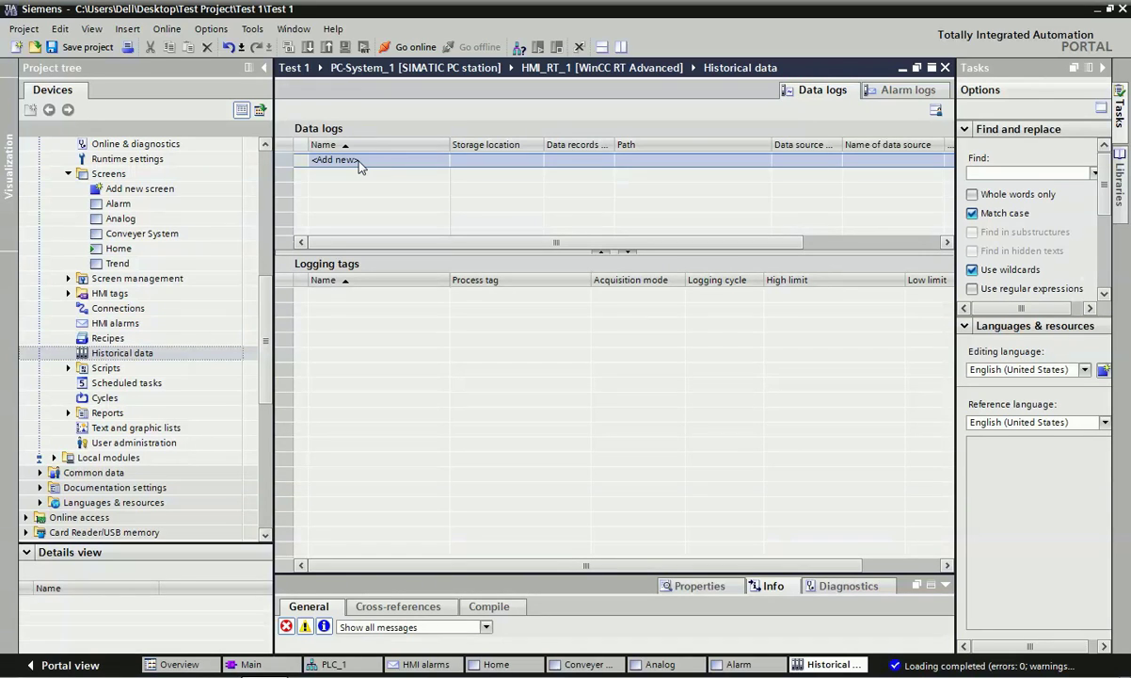
# - Add a data log with its default name and set its storage location to CSV file (ASCII)
pyautogui.doubleClick(341, 160)
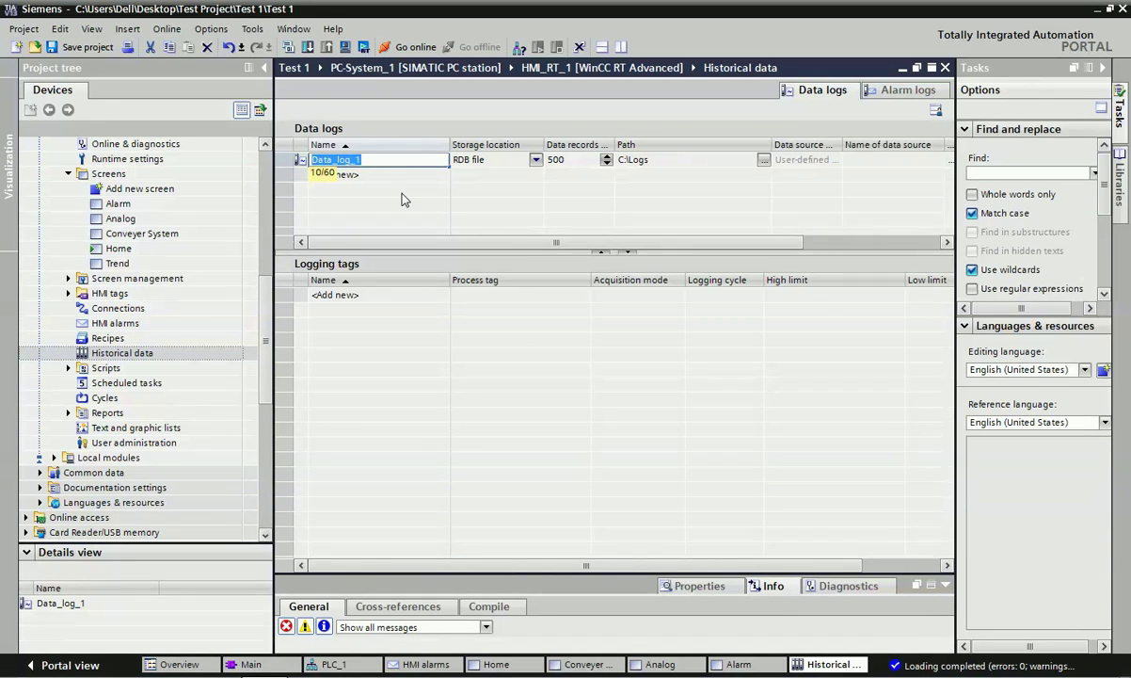
pyautogui.press('Return')
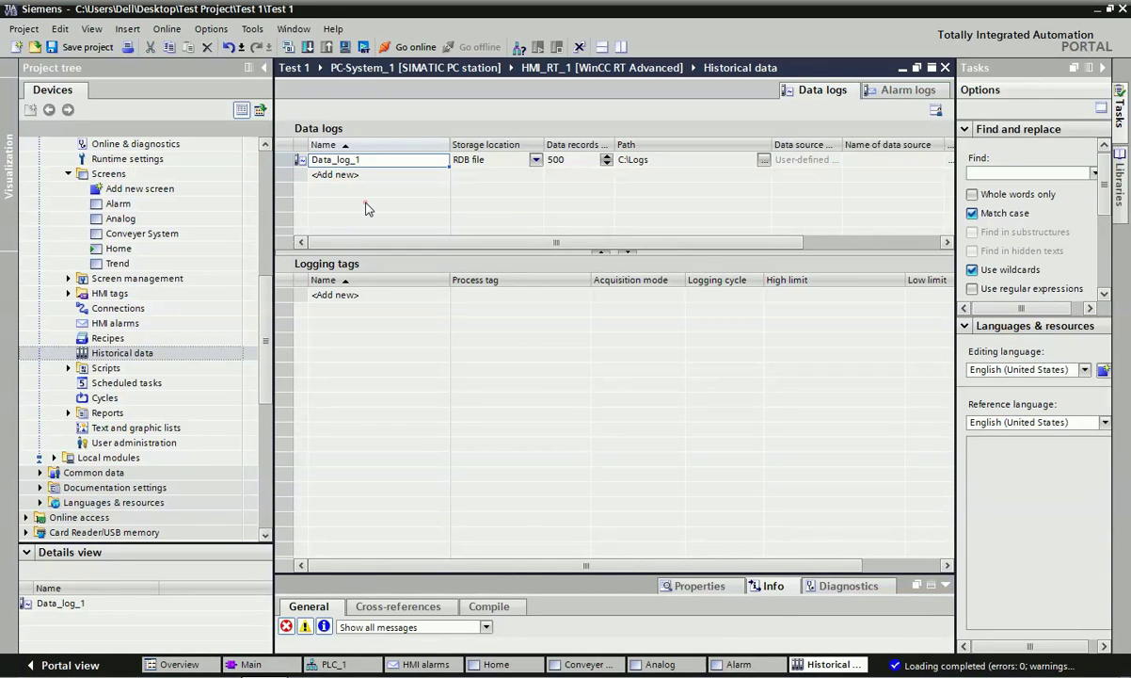
pyautogui.click(537, 166)
pyautogui.click(537, 166)
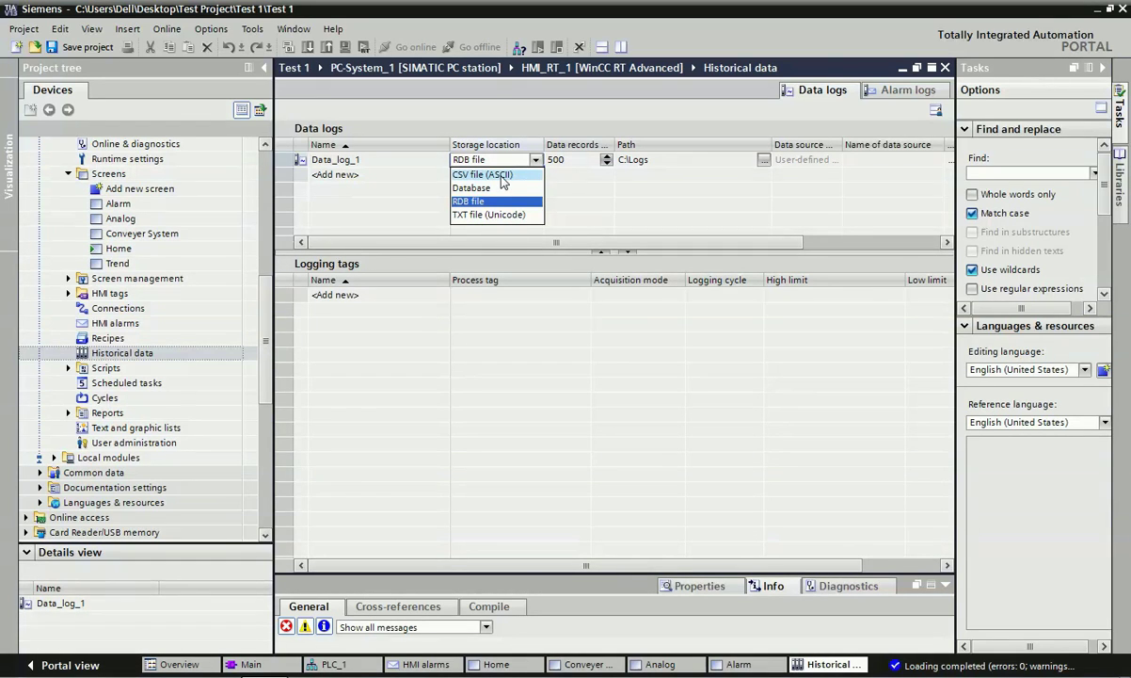
pyautogui.click(502, 176)
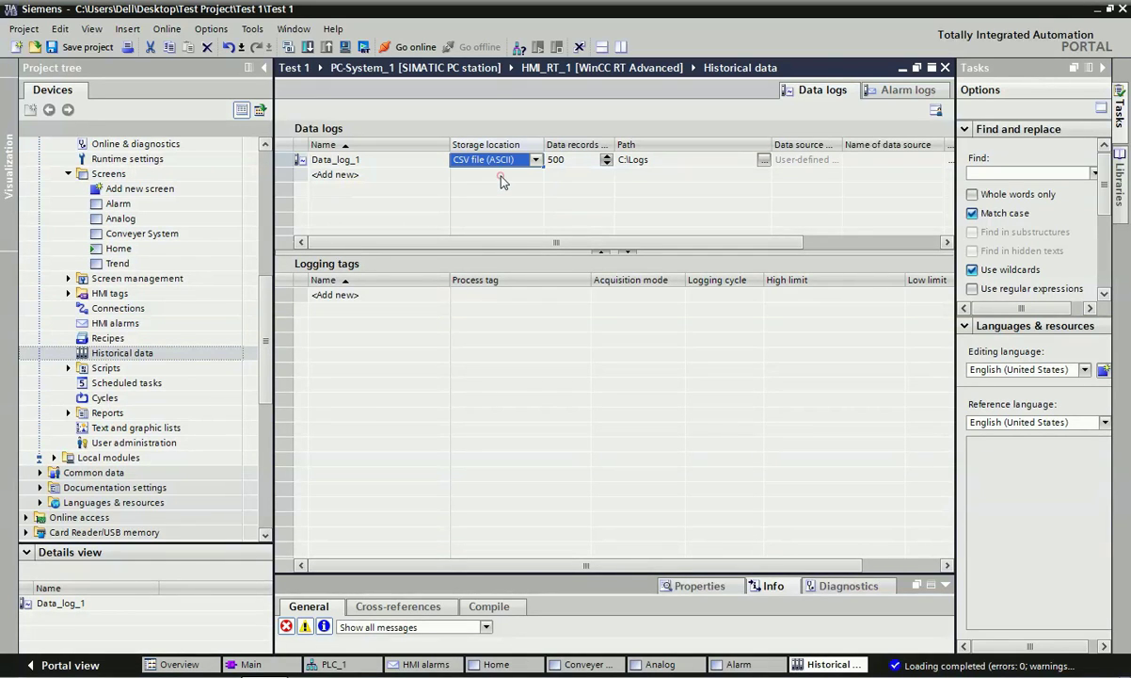
# - Set the number of data records per log to 501 for the data log
pyautogui.click(607, 156)
pyautogui.click(607, 156)
pyautogui.click(607, 156)
pyautogui.click(607, 156)
pyautogui.click(608, 163)
pyautogui.click(608, 164)
pyautogui.click(609, 165)
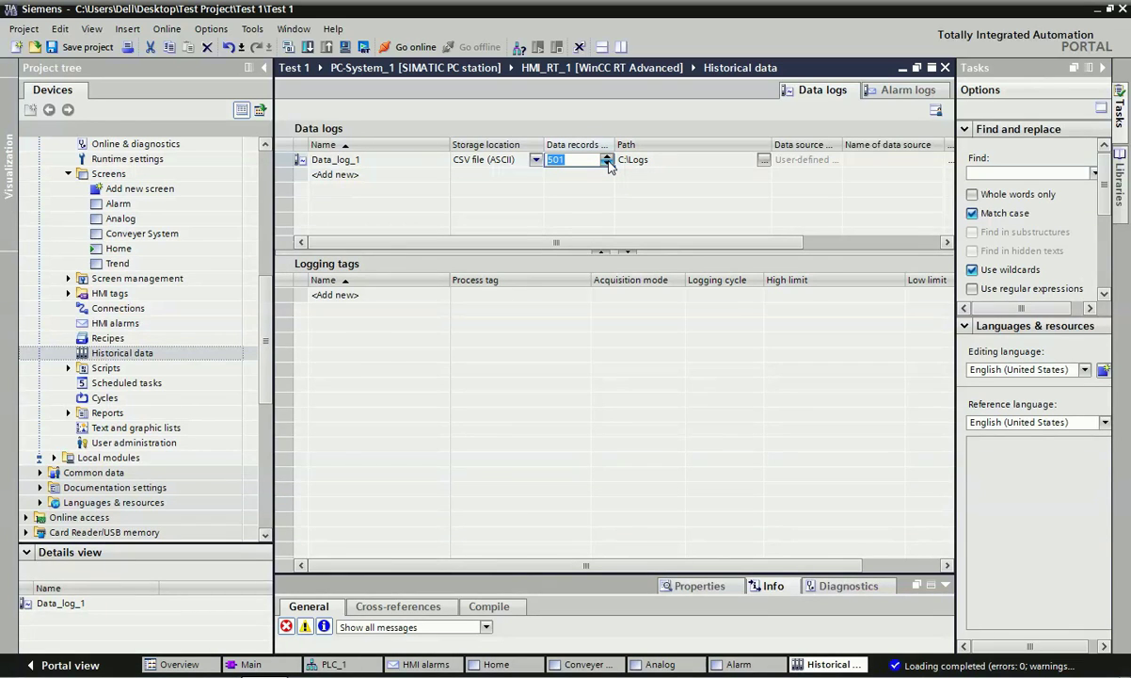
# - Set the data log's storage path to the Datalog folder on Local Disk (C:)
pyautogui.click(658, 160)
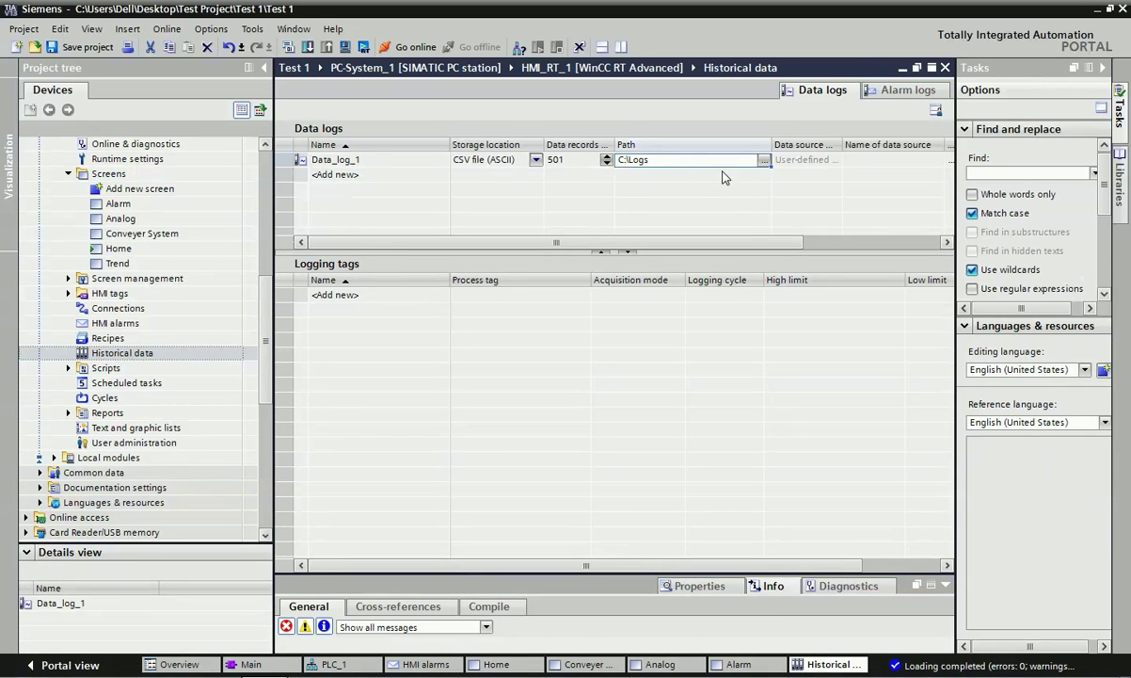
pyautogui.click(763, 160)
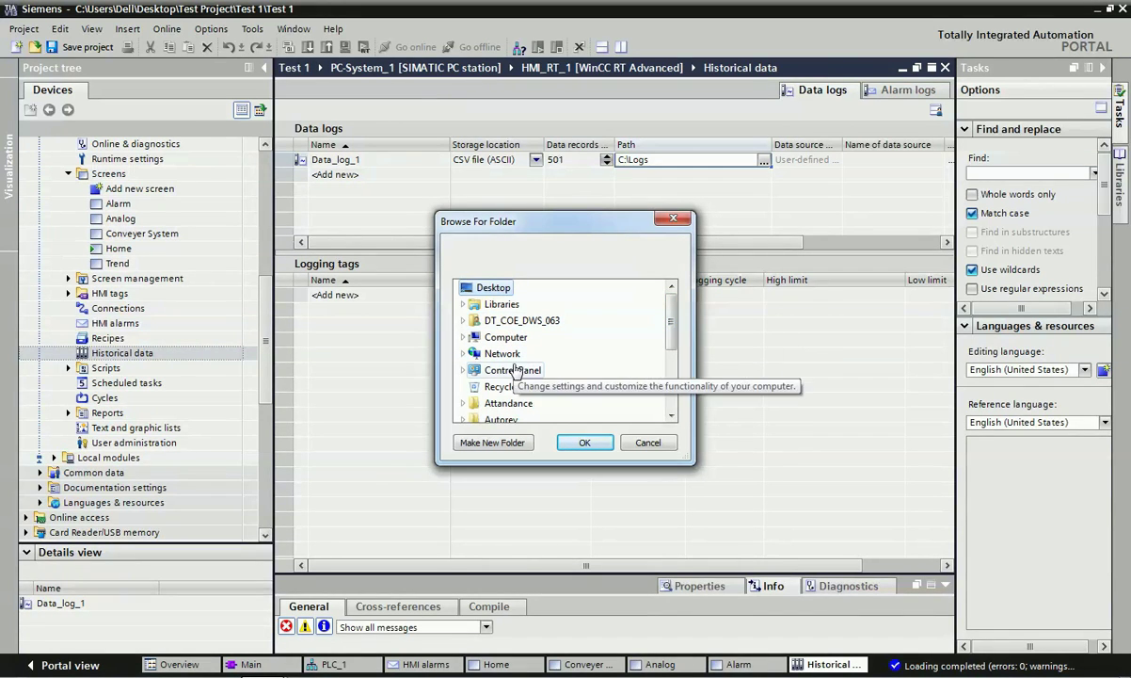
pyautogui.doubleClick(505, 337)
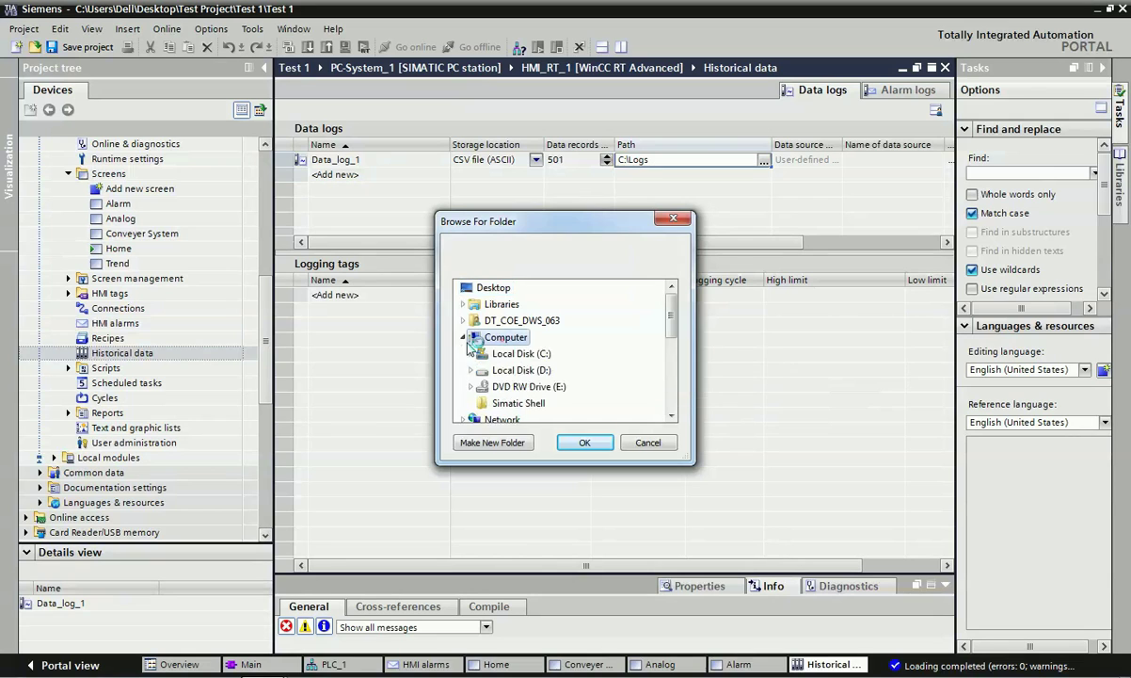
pyautogui.doubleClick(520, 353)
pyautogui.click(530, 372)
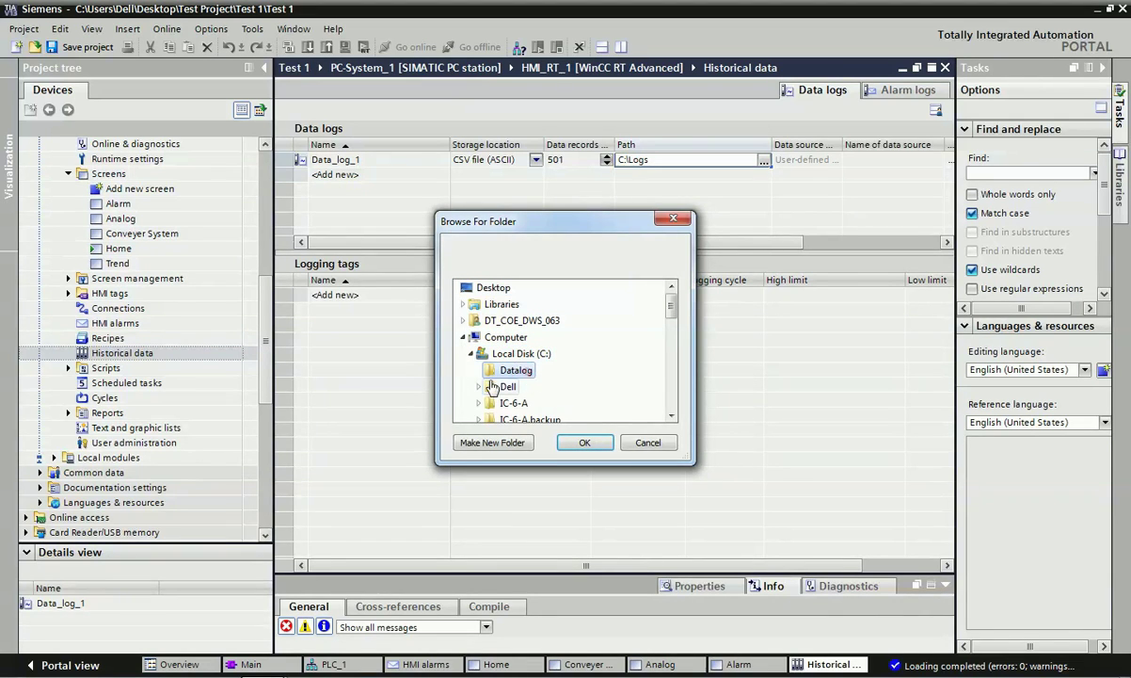
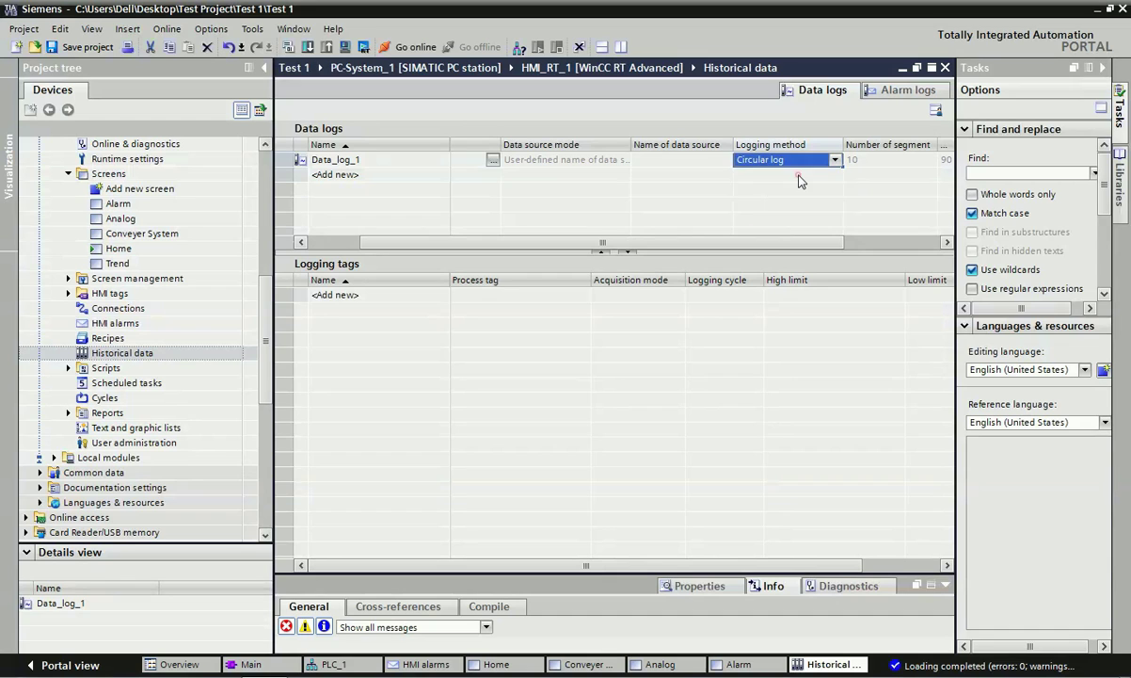
# - Widen the Enable logging at runtime start column and review the data log's runtime start and restart settings
pyautogui.moveTo(800, 242); pyautogui.dragTo(876, 243)
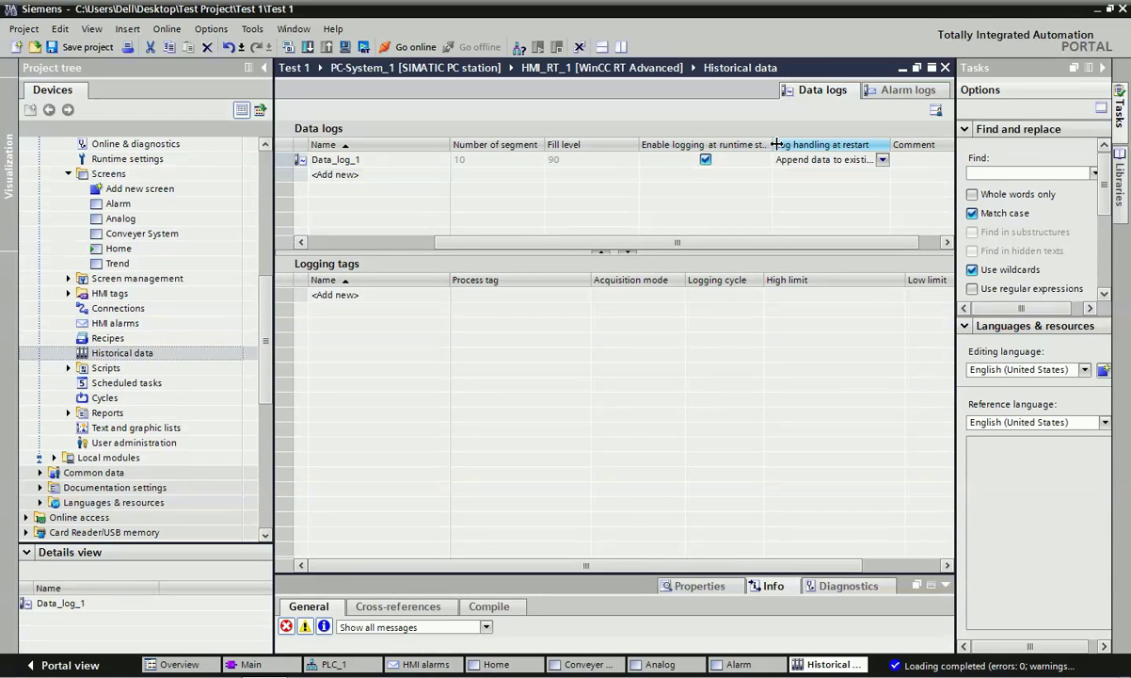
pyautogui.moveTo(774, 144); pyautogui.dragTo(828, 146)
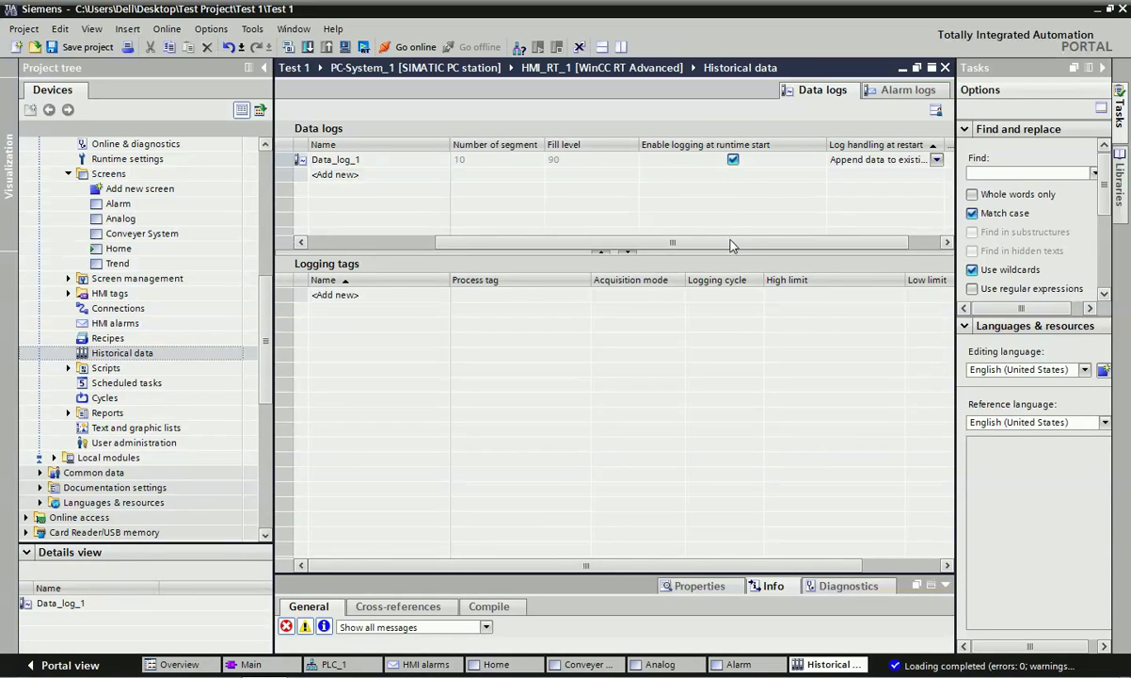
pyautogui.moveTo(732, 244); pyautogui.dragTo(543, 242)
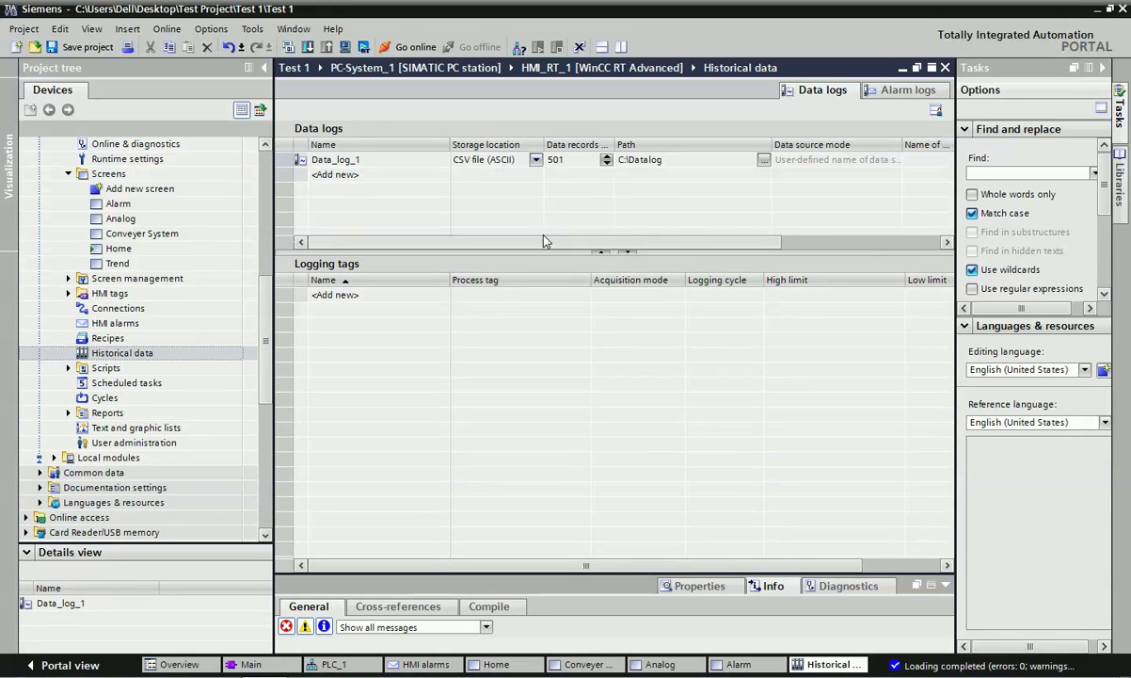
# - Add a logging tag with its default name to the data log
pyautogui.click(351, 300)
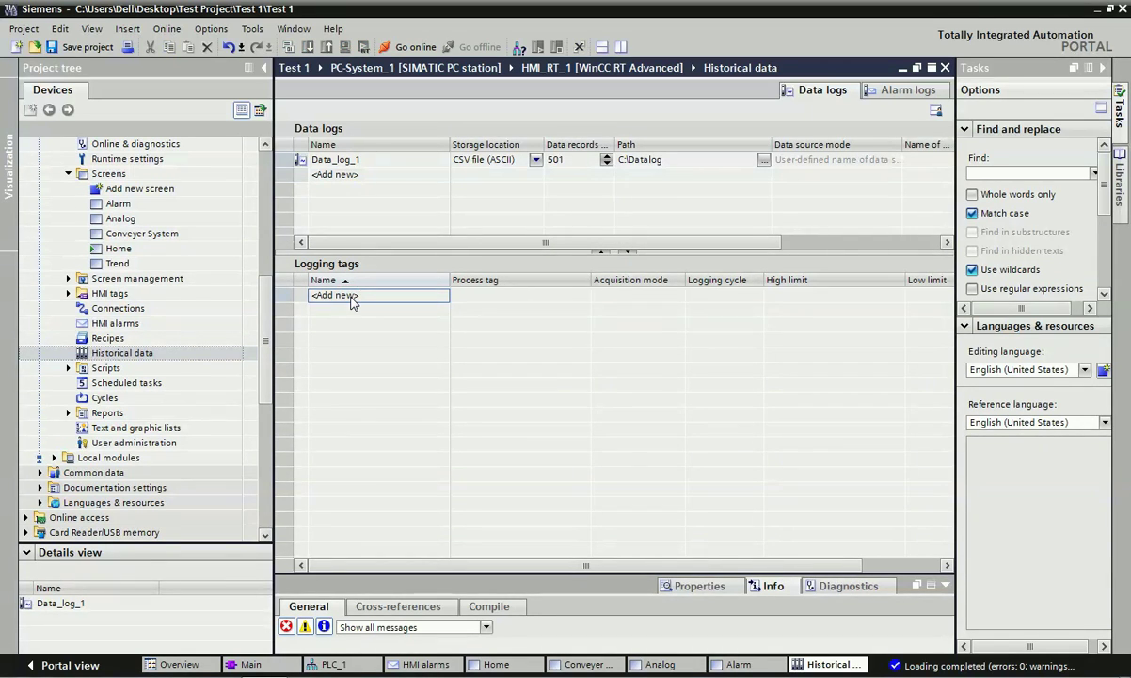
pyautogui.doubleClick(351, 298)
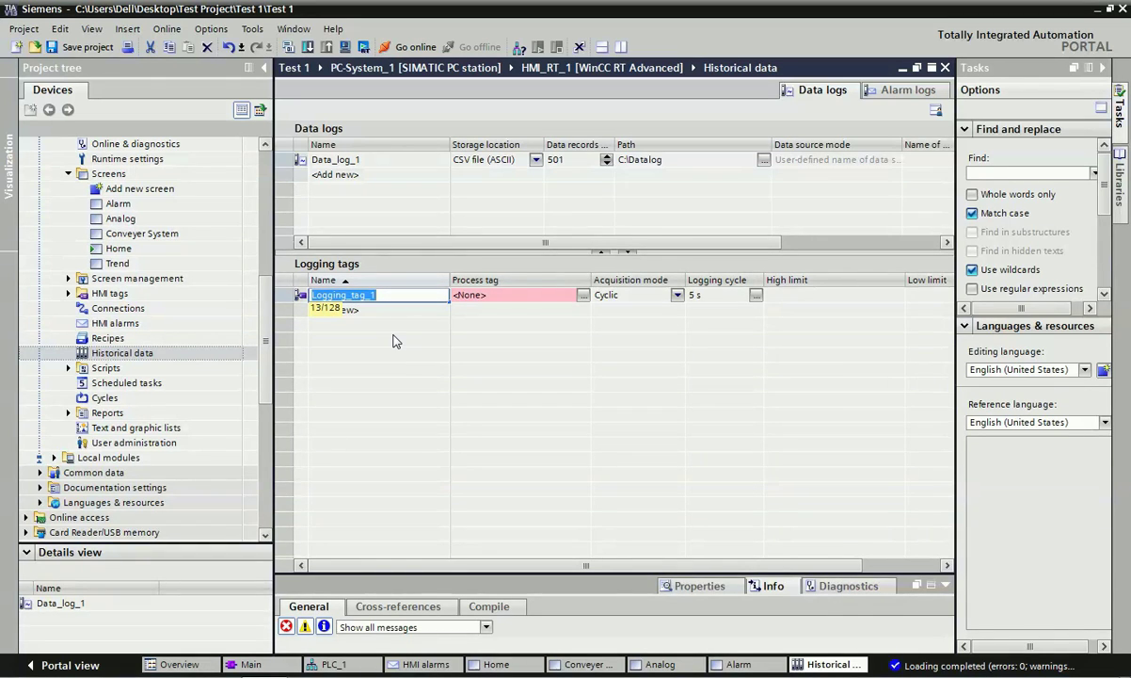
pyautogui.press('Return')
pyautogui.click(384, 300)
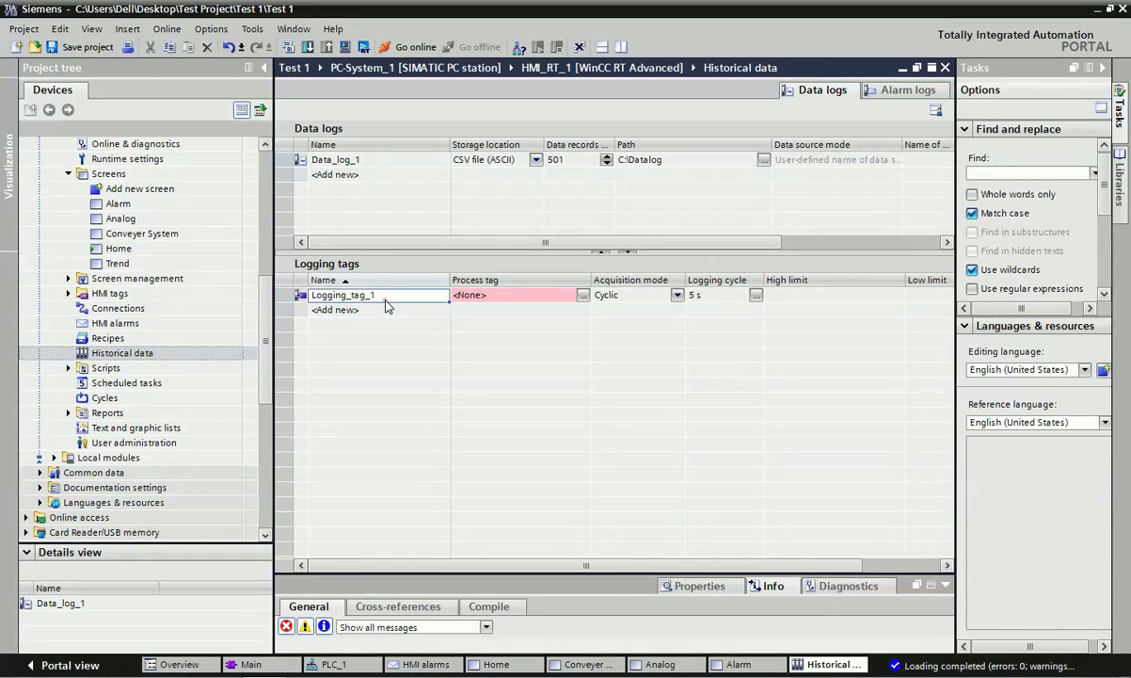
# - Assign Analog Alarm Tag from the PLC's default tag table as the logging tag's process tag
pyautogui.click(494, 295)
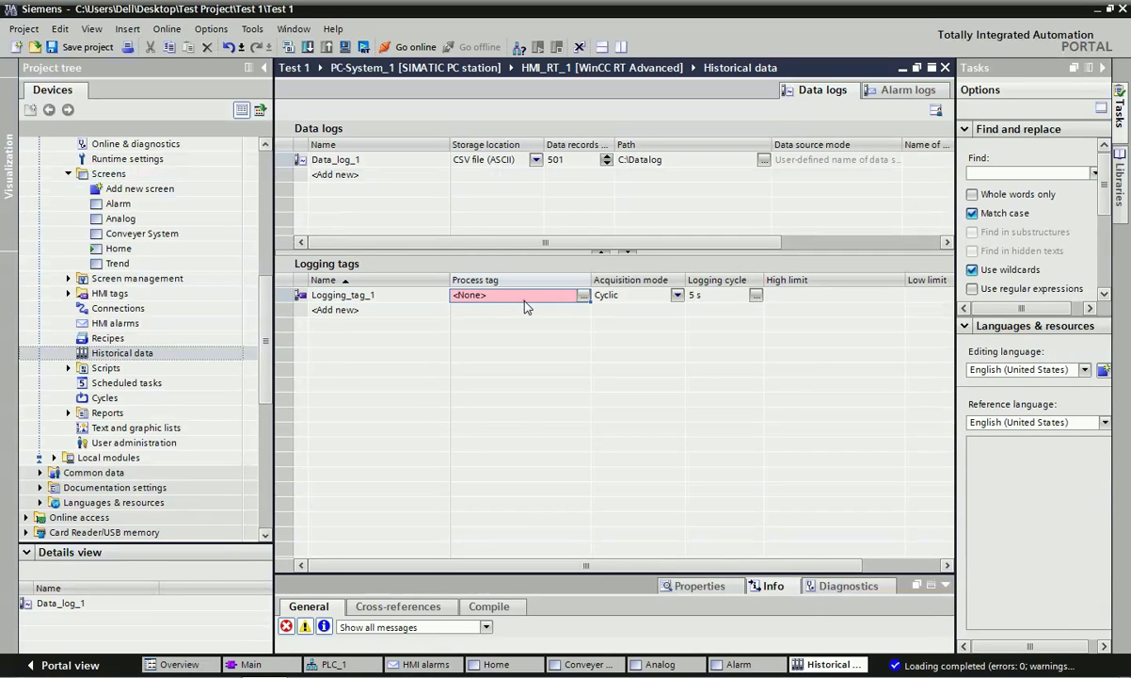
pyautogui.click(583, 296)
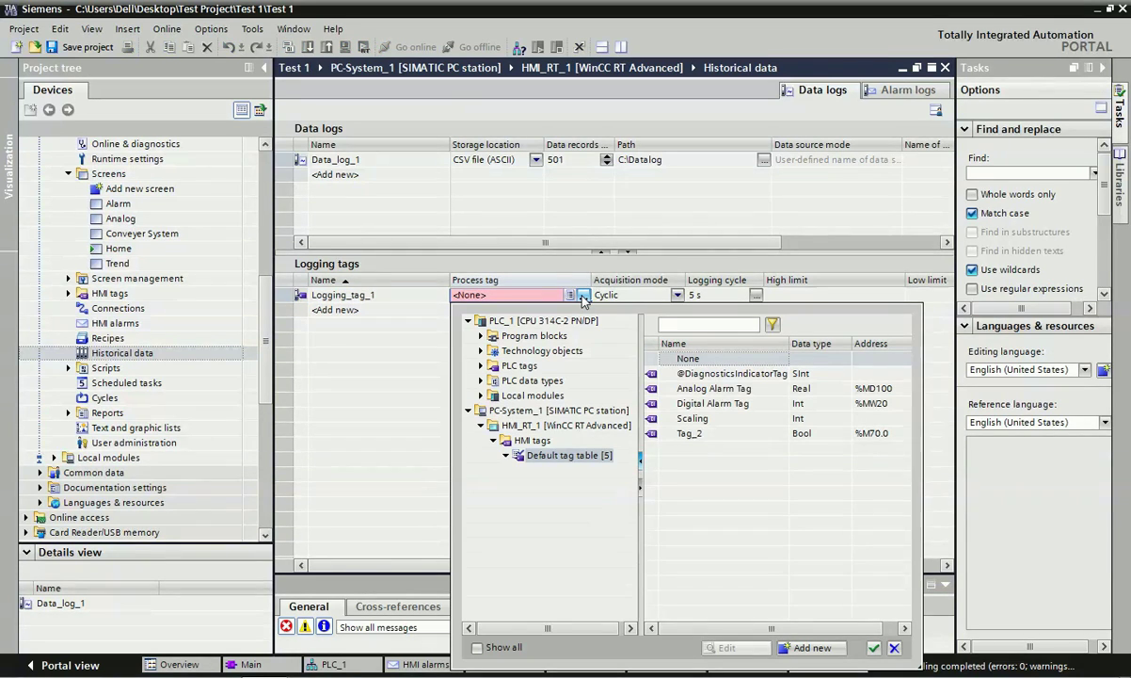
pyautogui.doubleClick(522, 366)
pyautogui.click(559, 380)
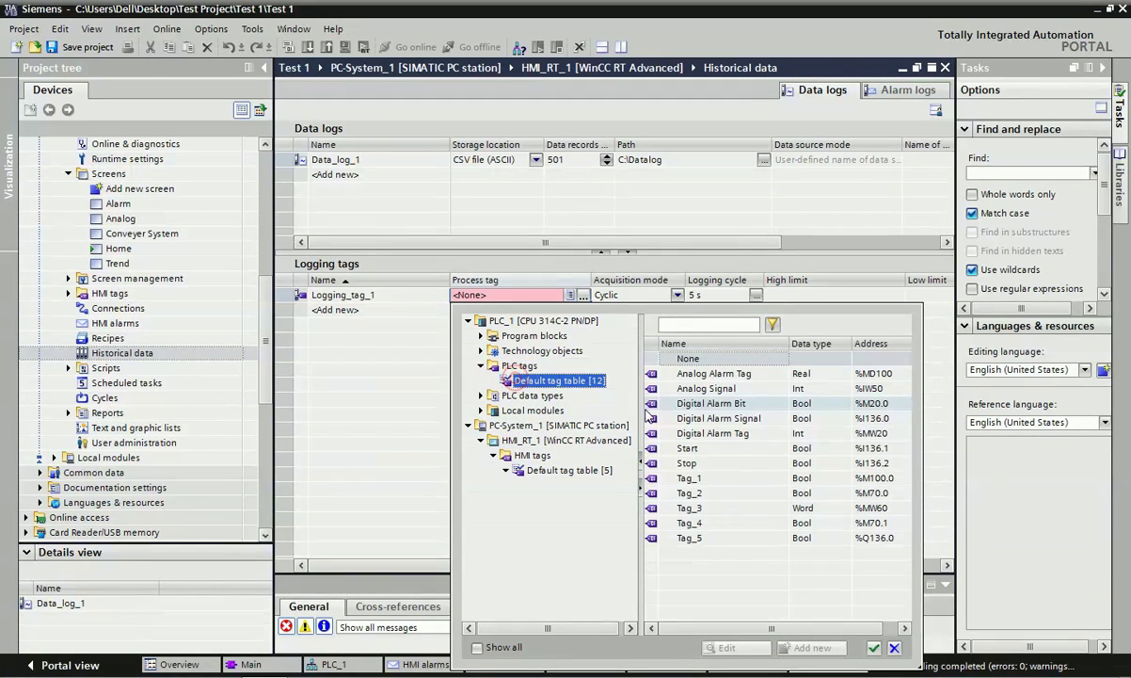
pyautogui.moveTo(642, 414); pyautogui.dragTo(498, 419)
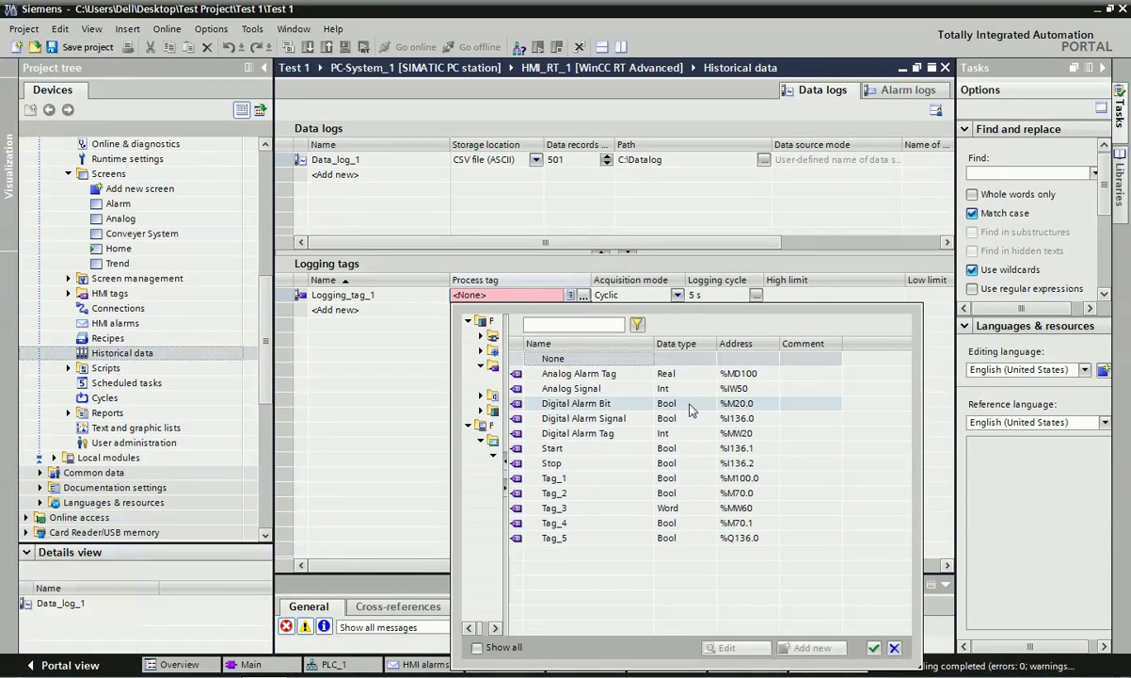
pyautogui.click(618, 373)
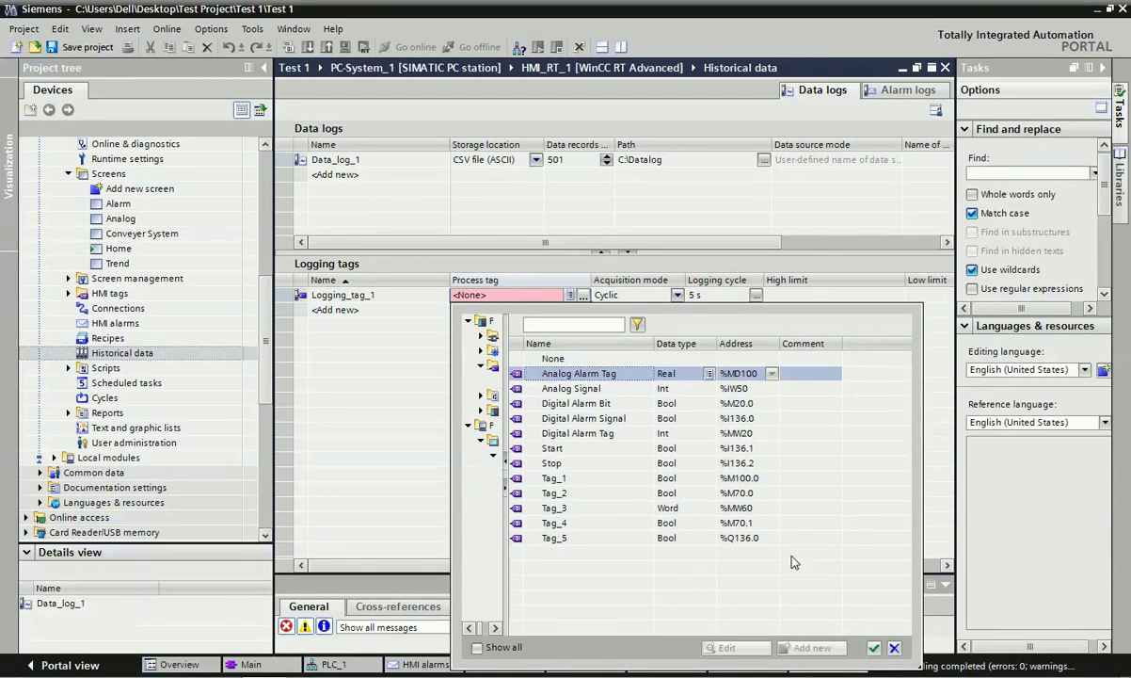
pyautogui.click(874, 647)
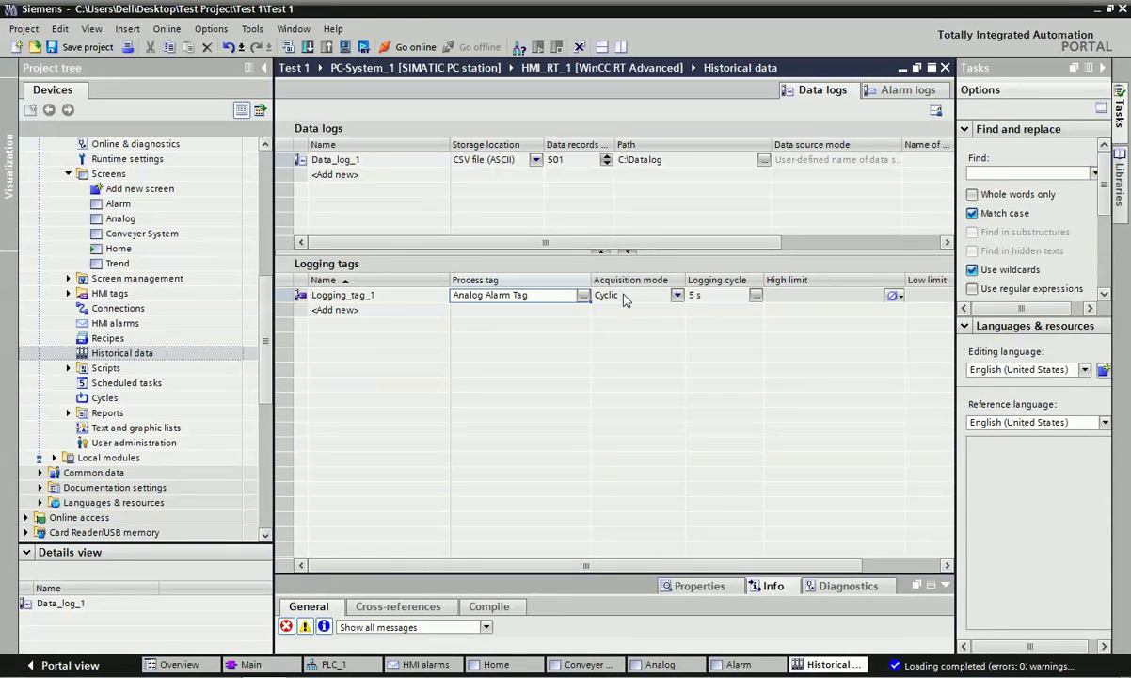
# - Keep the logging tag's acquisition mode as Cyclic and set its logging cycle to 1 s
pyautogui.click(679, 300)
pyautogui.click(680, 305)
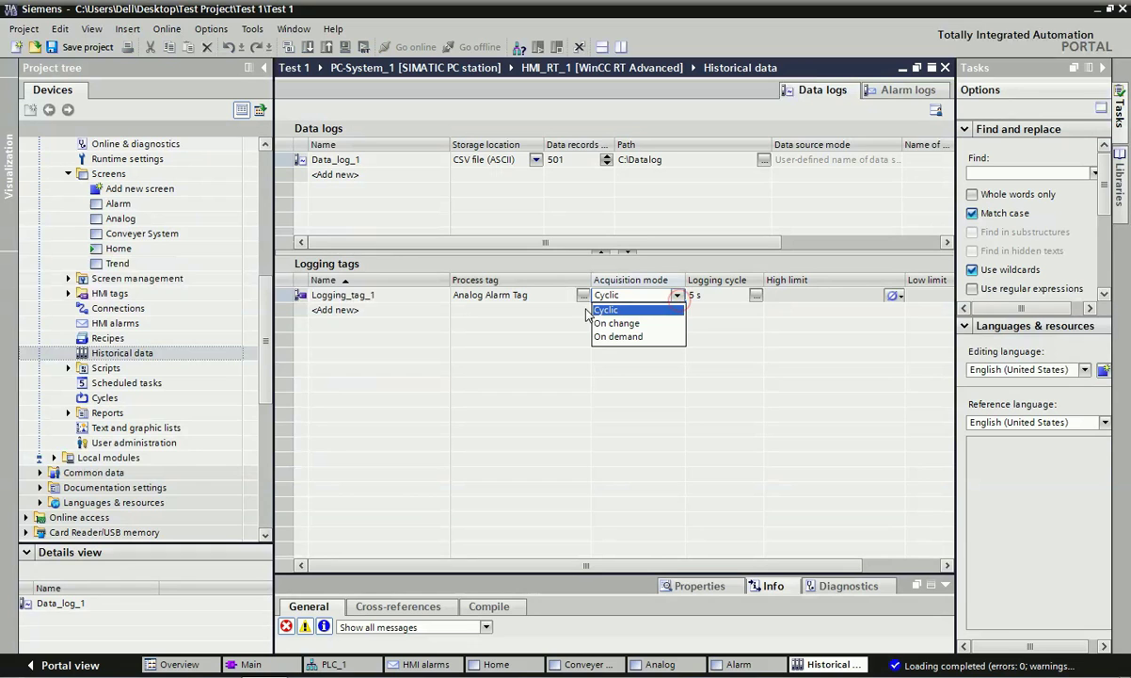
pyautogui.click(620, 310)
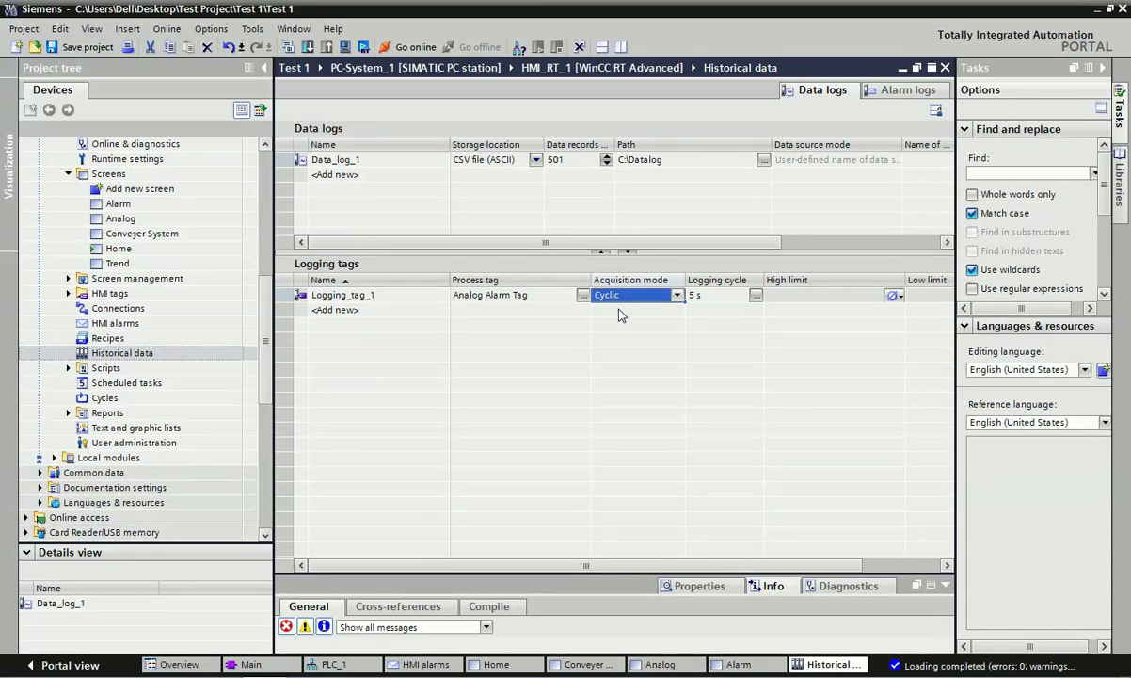
pyautogui.click(711, 295)
pyautogui.click(756, 294)
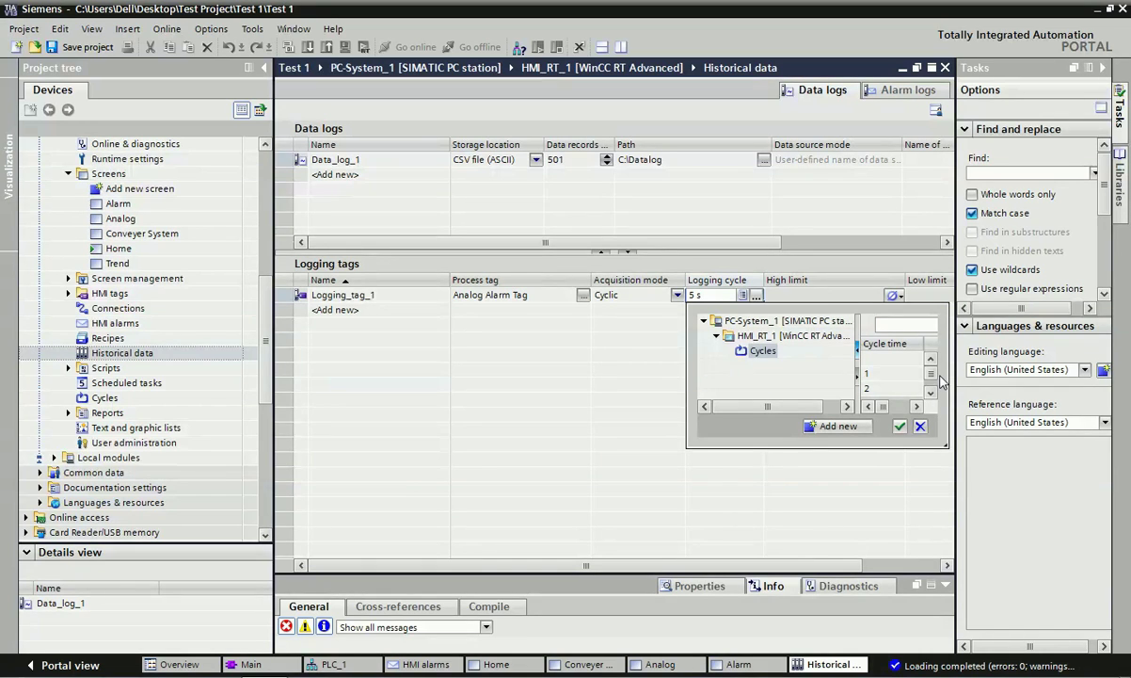
pyautogui.click(899, 427)
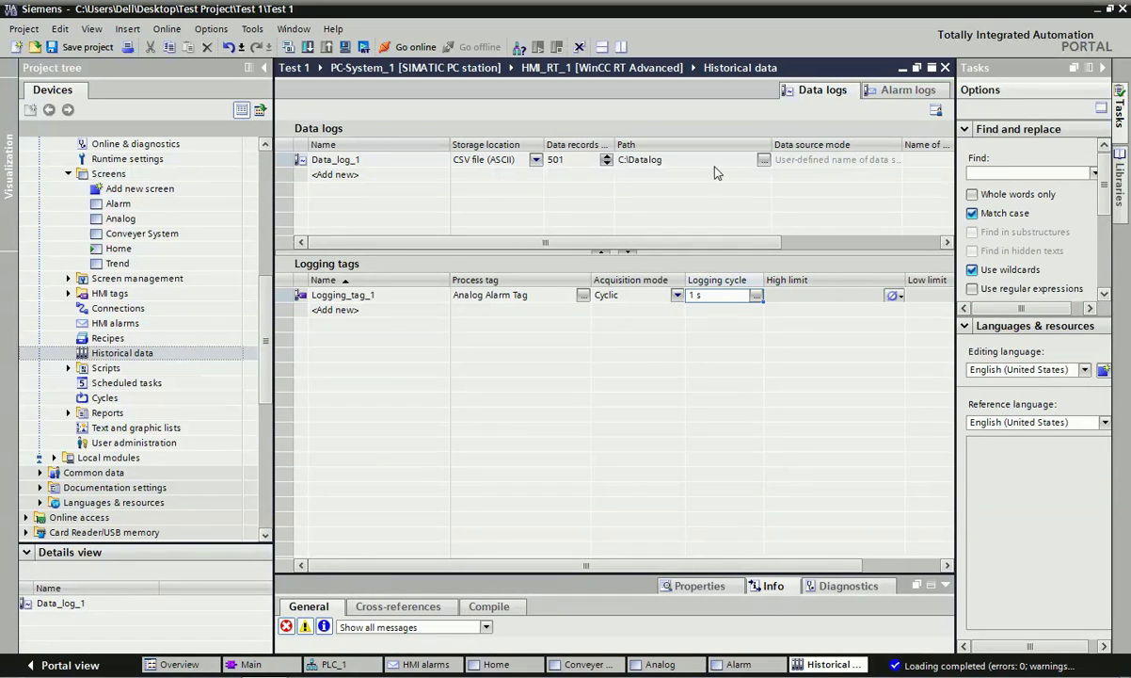
# - Set the logging tag's high limit to a constant value of 70
pyautogui.moveTo(662, 566); pyautogui.dragTo(696, 574)
pyautogui.click(712, 299)
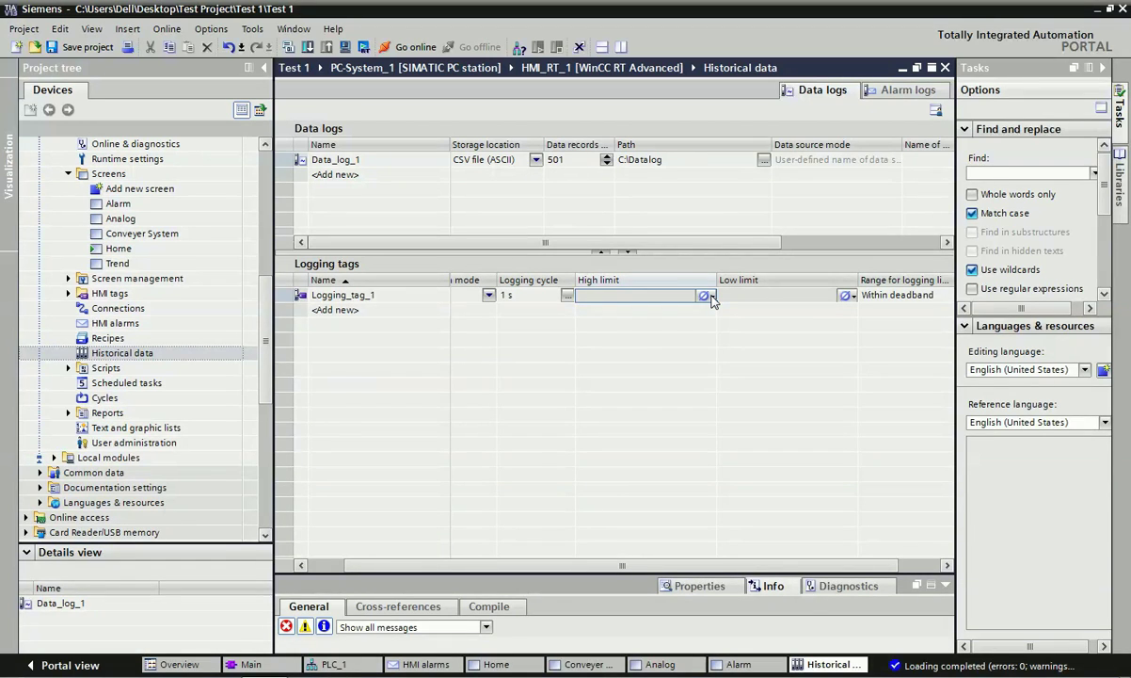
pyautogui.click(711, 296)
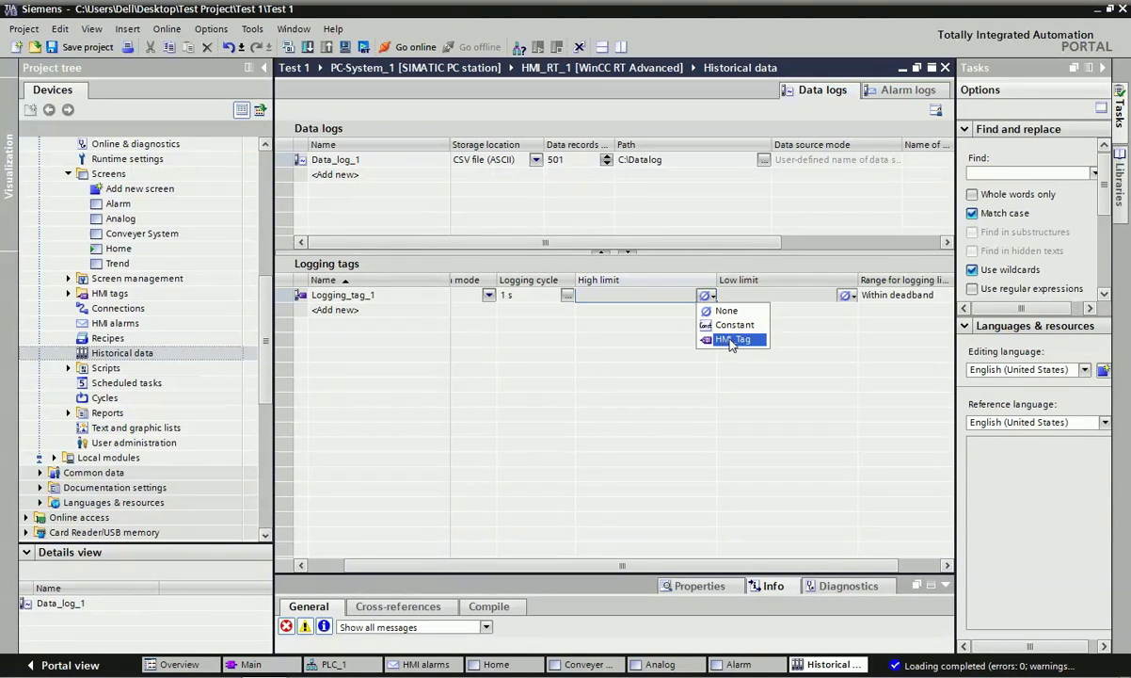
pyautogui.click(742, 324)
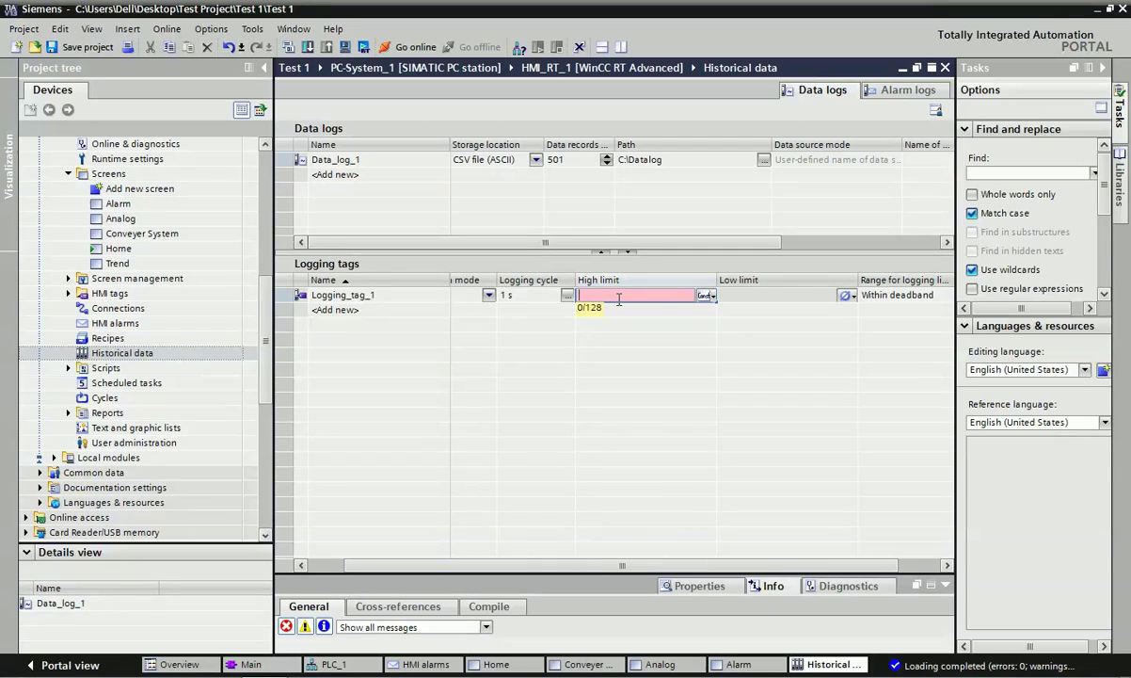
pyautogui.write('50')
pyautogui.press('Return')
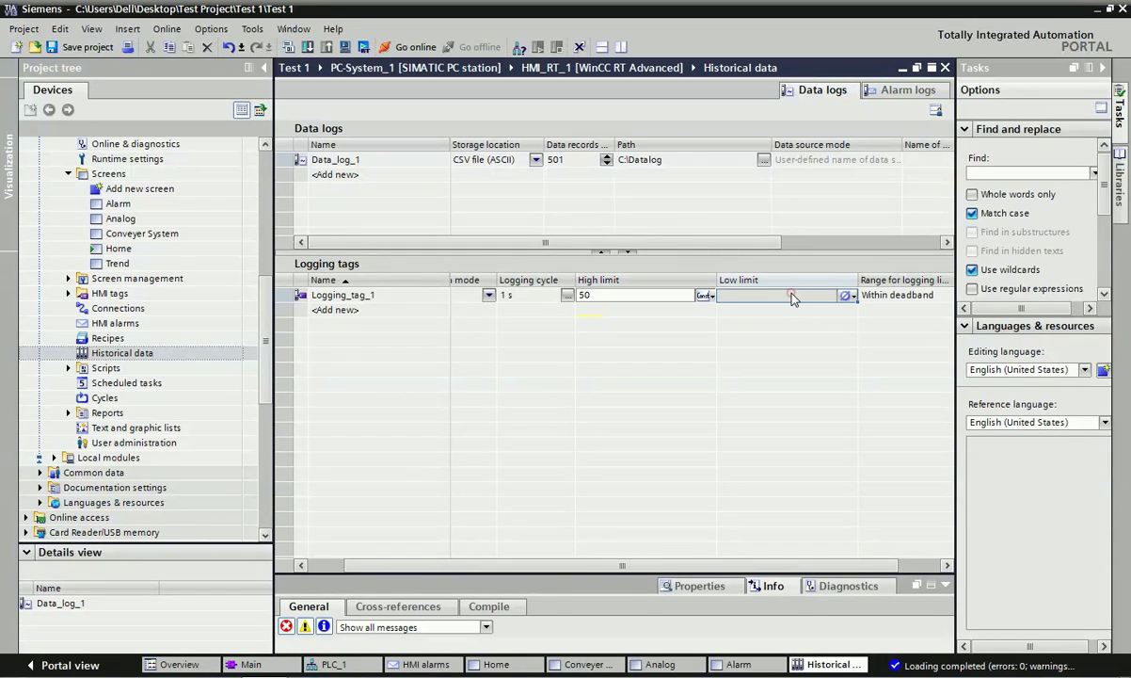
pyautogui.click(605, 295)
pyautogui.write('70')
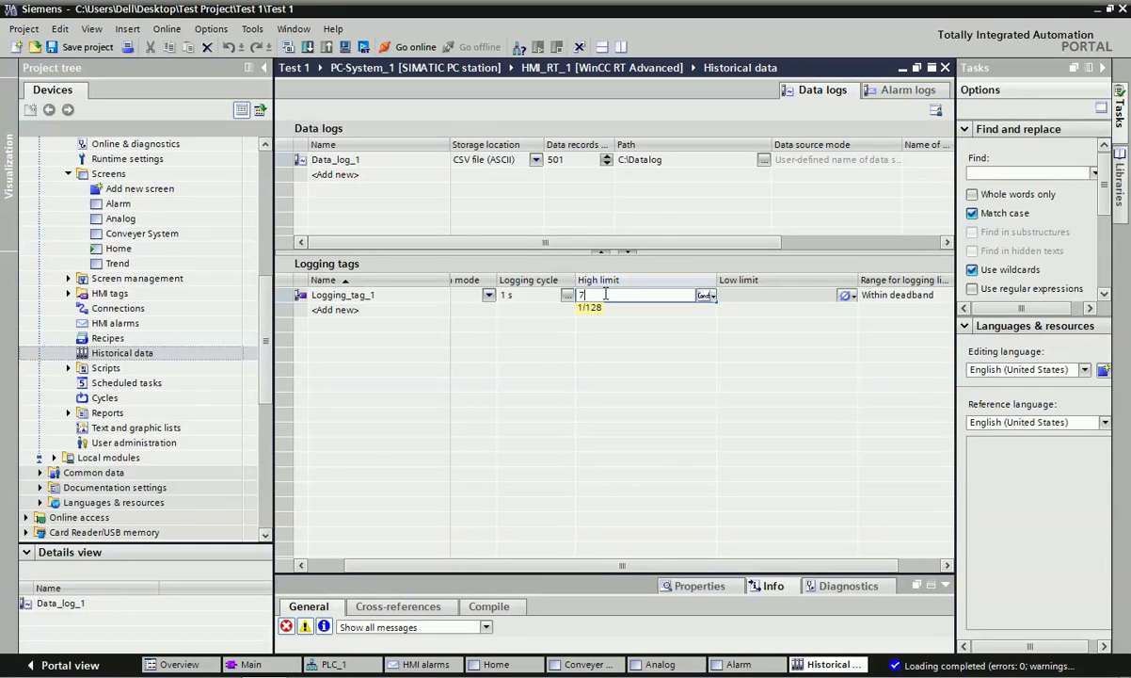
# - Set the logging tag's low limit to a constant value of 50
pyautogui.click(735, 294)
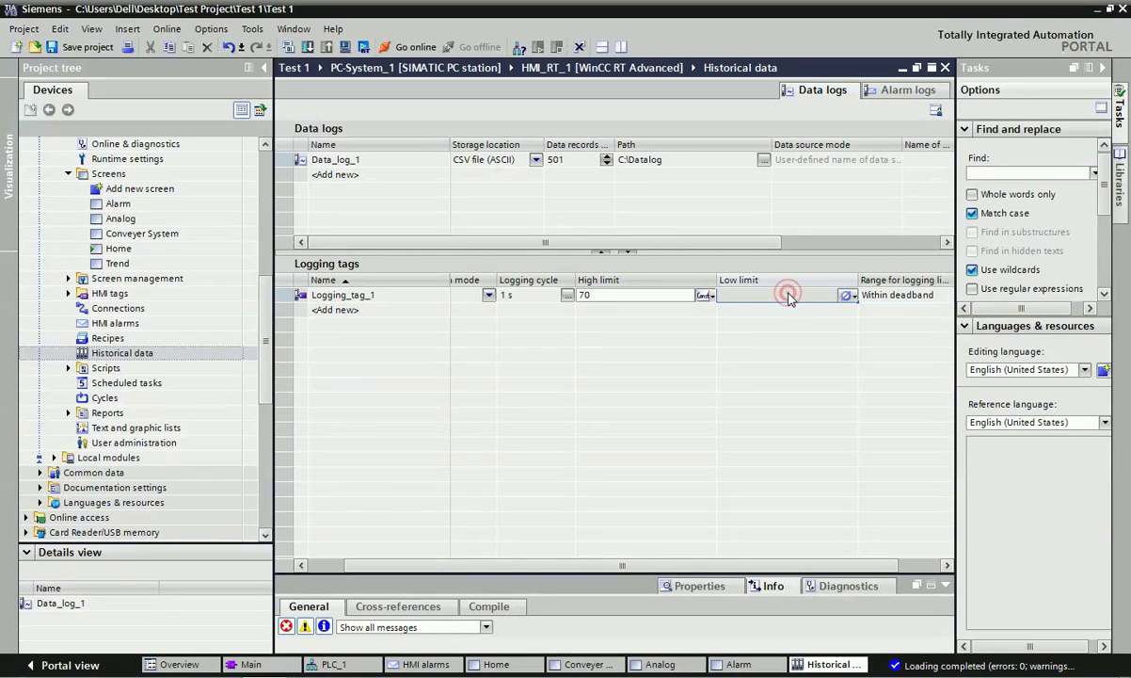
pyautogui.click(848, 296)
pyautogui.click(866, 325)
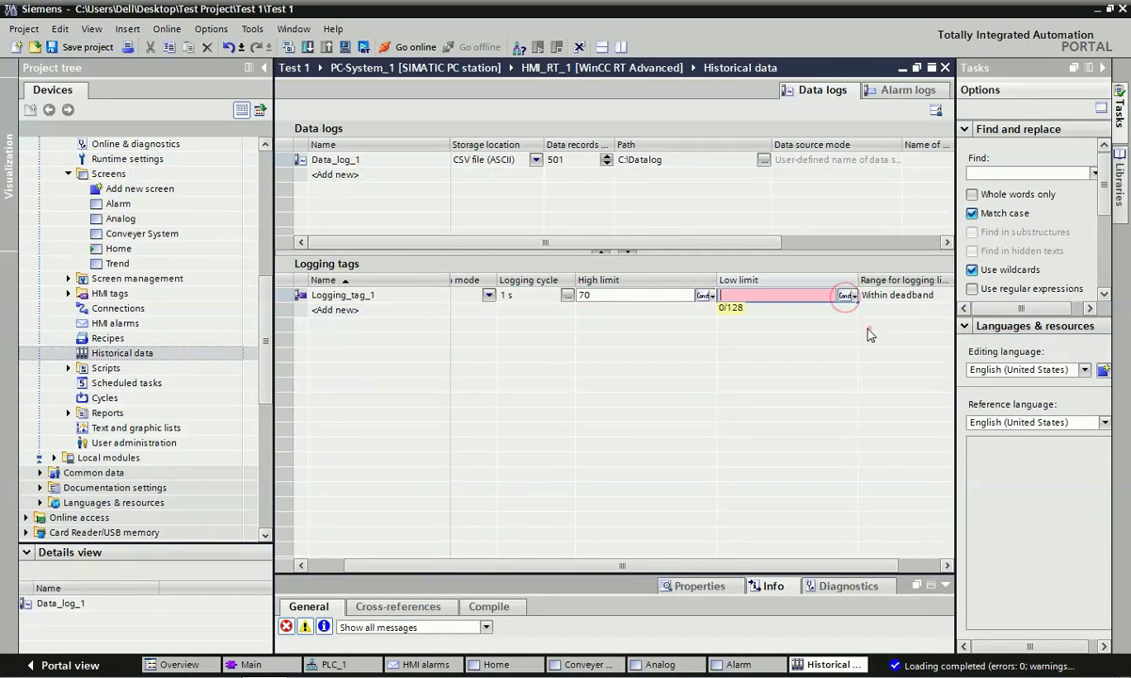
pyautogui.write('50')
pyautogui.click(780, 314)
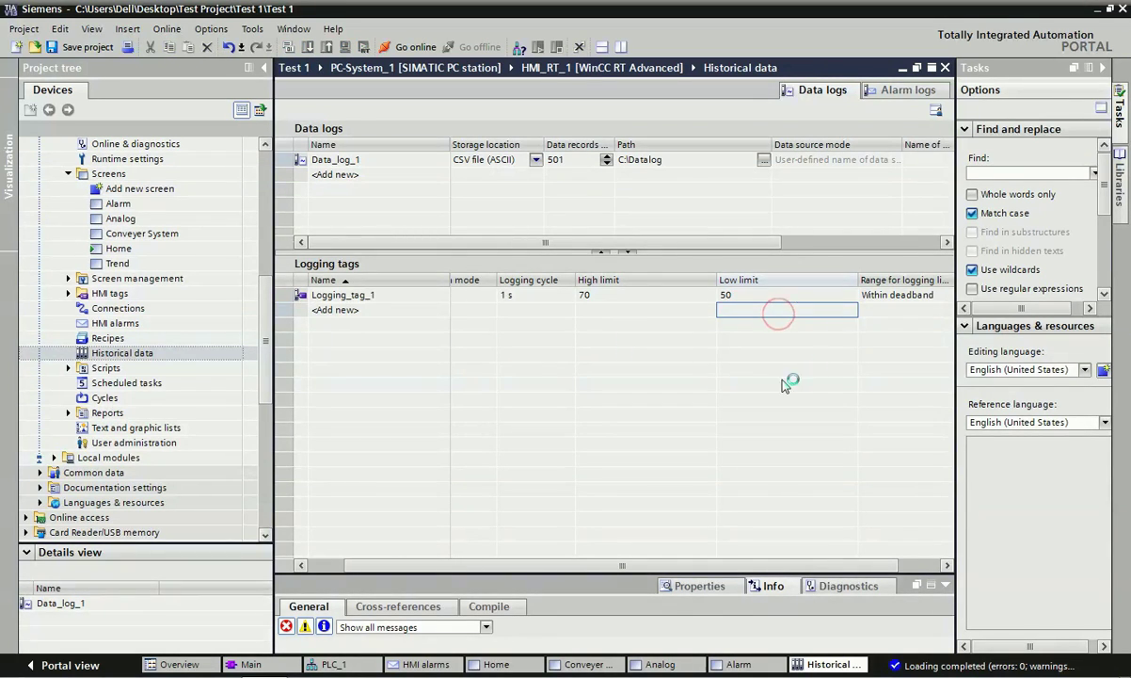
# - Set the logging tag's range for logging limits to Outside deadband
pyautogui.hscroll(5, 695, 527)
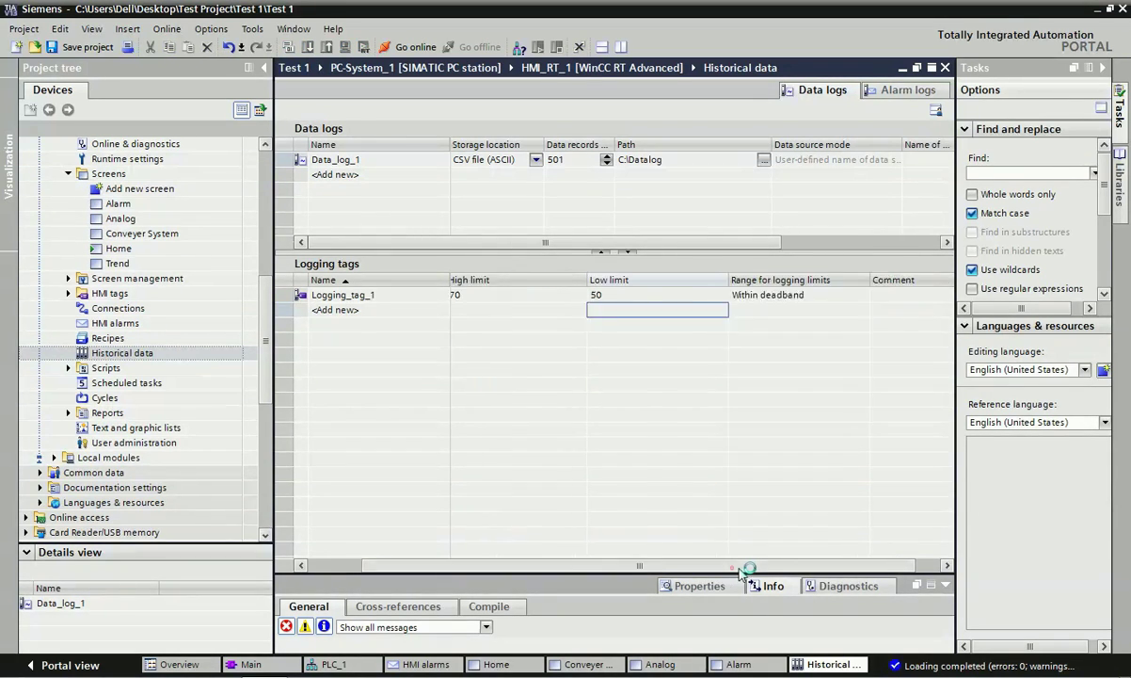
pyautogui.click(753, 296)
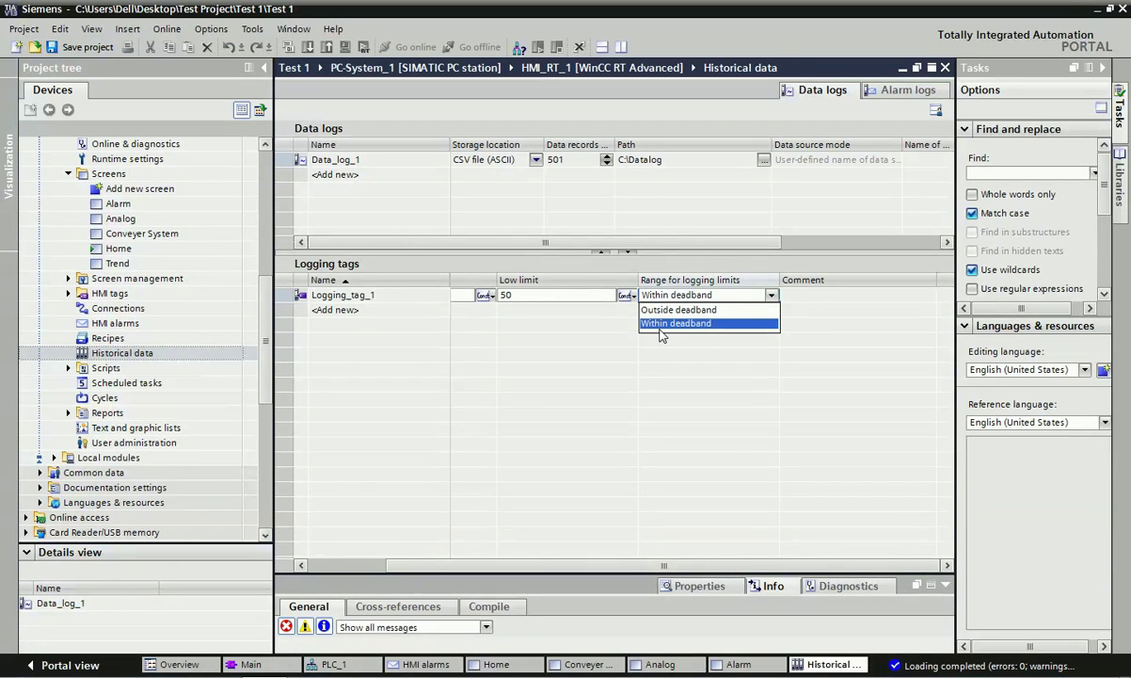
pyautogui.click(664, 490)
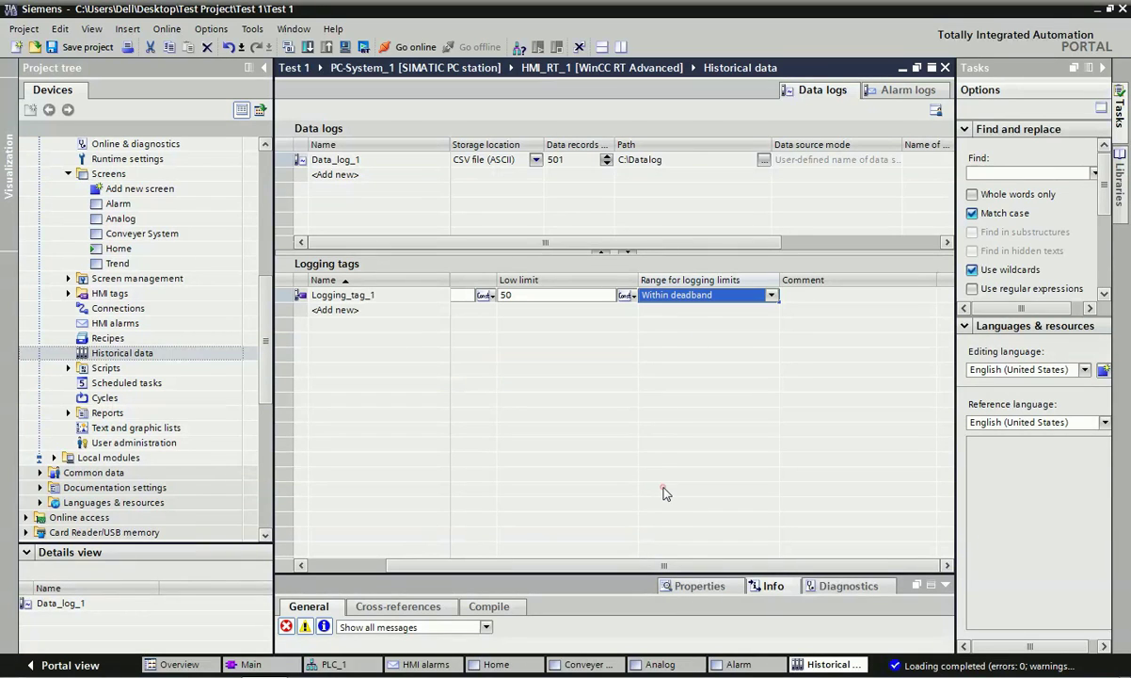
pyautogui.click(772, 296)
pyautogui.click(697, 309)
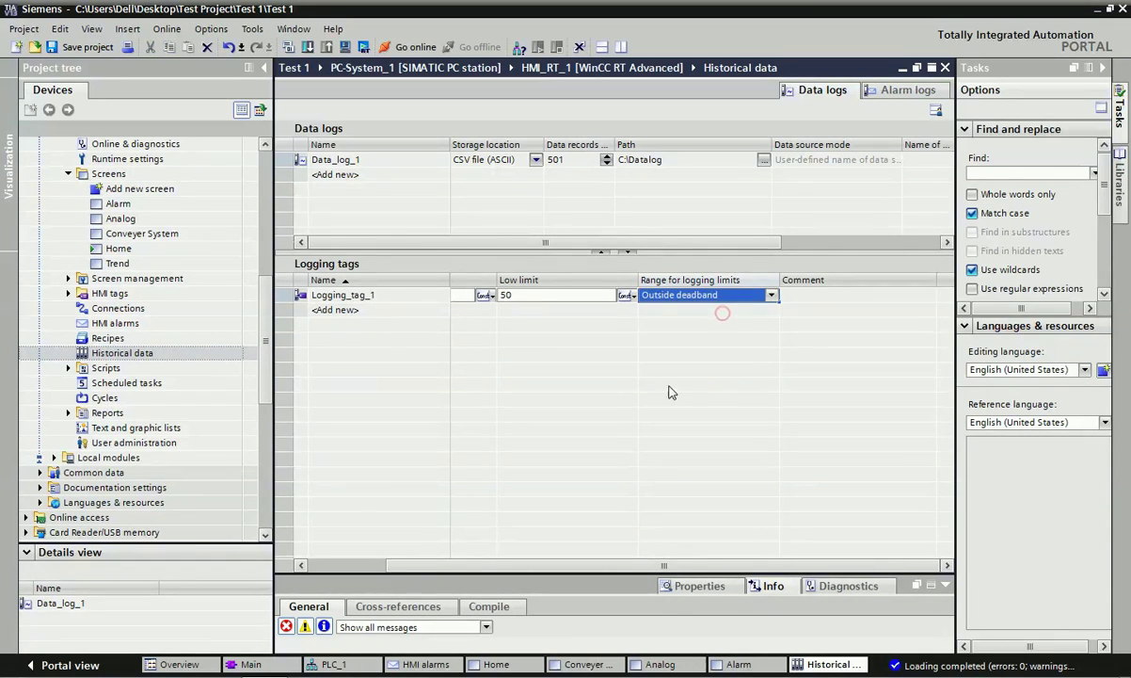
pyautogui.click(652, 384)
pyautogui.moveTo(703, 566); pyautogui.dragTo(663, 565)
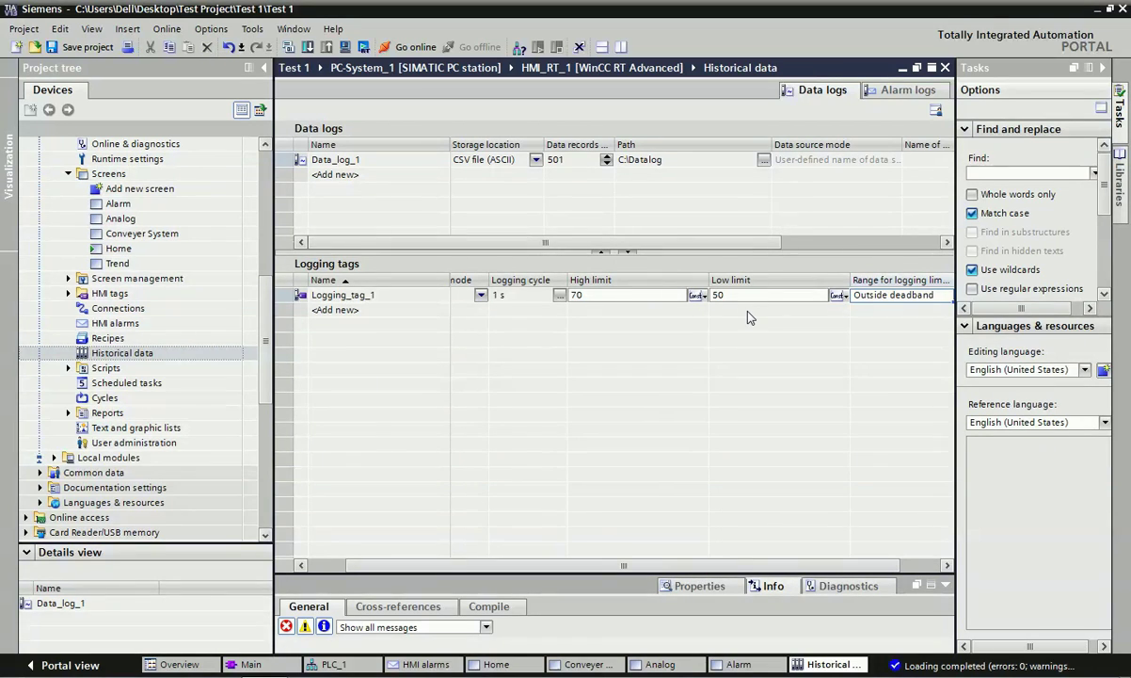
# - Return the logging tag's range for logging limits to Within deadband
pyautogui.click(889, 295)
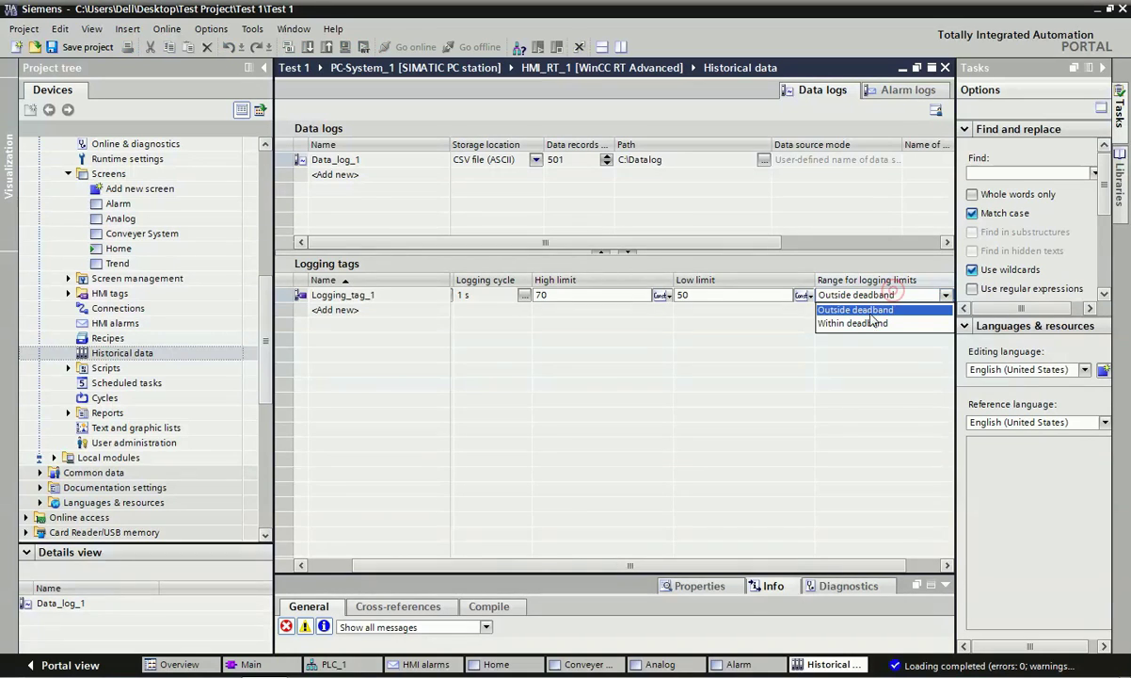
pyautogui.click(849, 324)
pyautogui.click(889, 294)
pyautogui.click(897, 320)
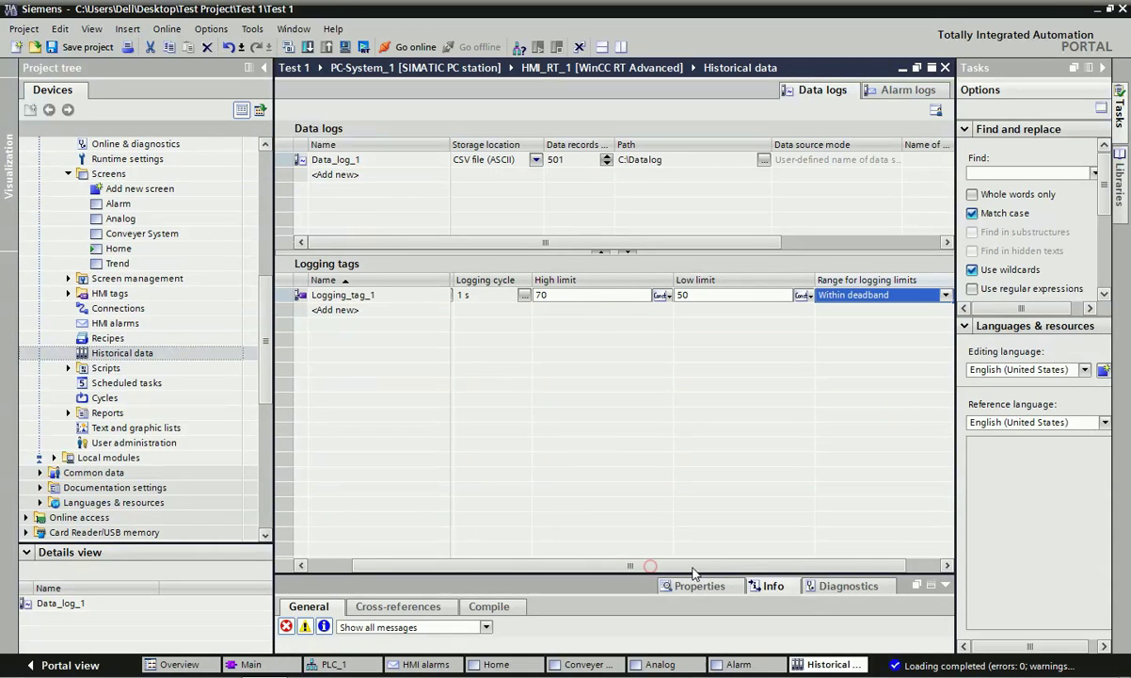
pyautogui.click(885, 295)
pyautogui.click(850, 322)
pyautogui.moveTo(772, 566); pyautogui.dragTo(804, 565)
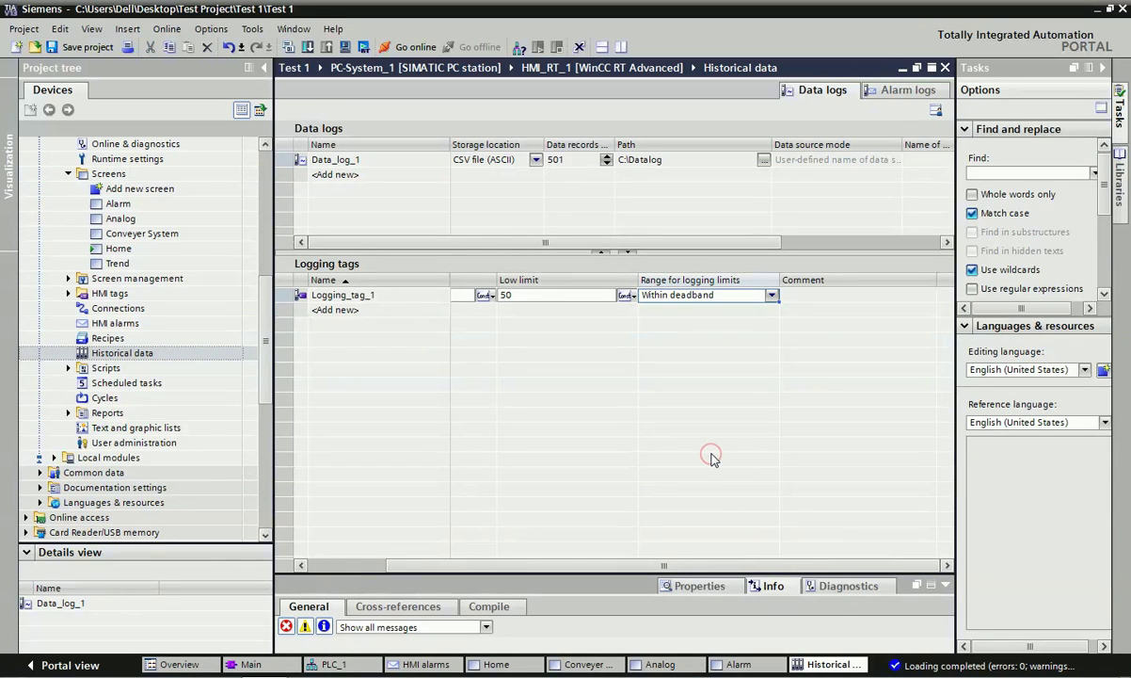
pyautogui.click(847, 297)
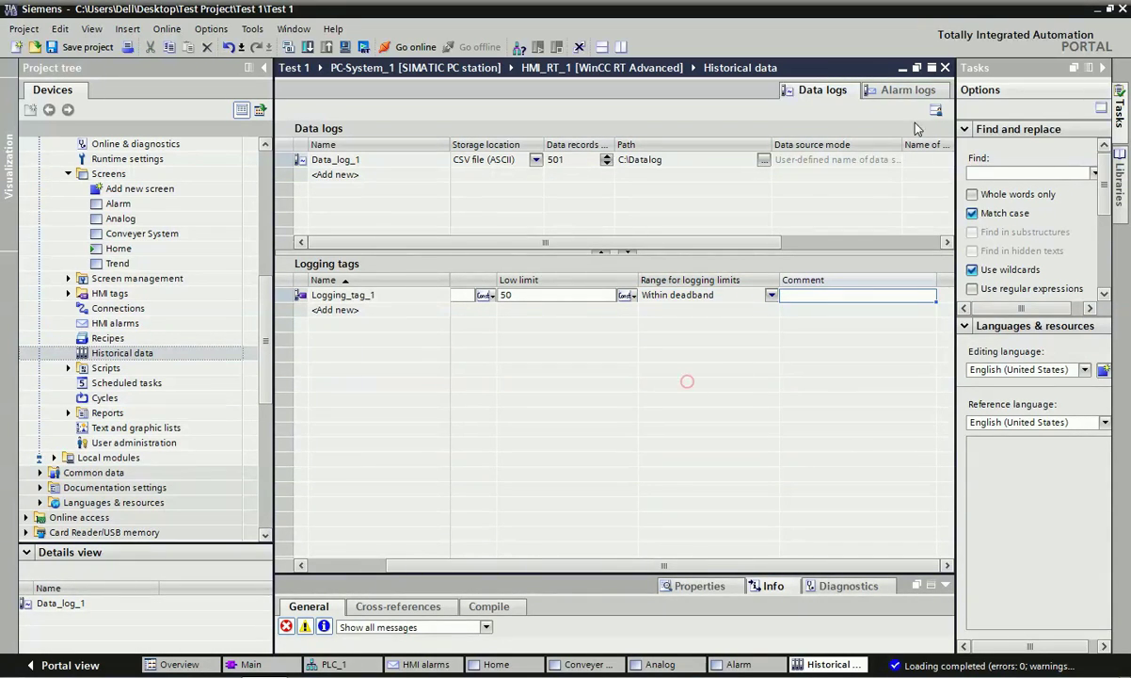
# - Add an alarm log with its default name and set its storage location to CSV file (ASCII)
pyautogui.click(907, 94)
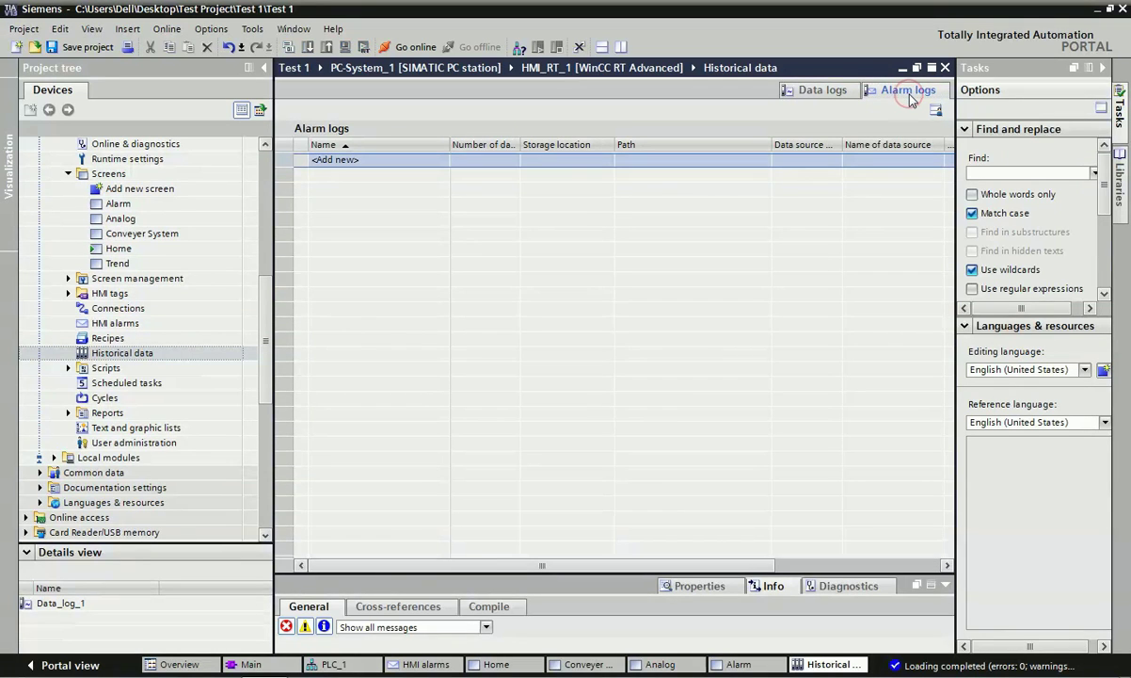
pyautogui.click(383, 162)
pyautogui.click(383, 162)
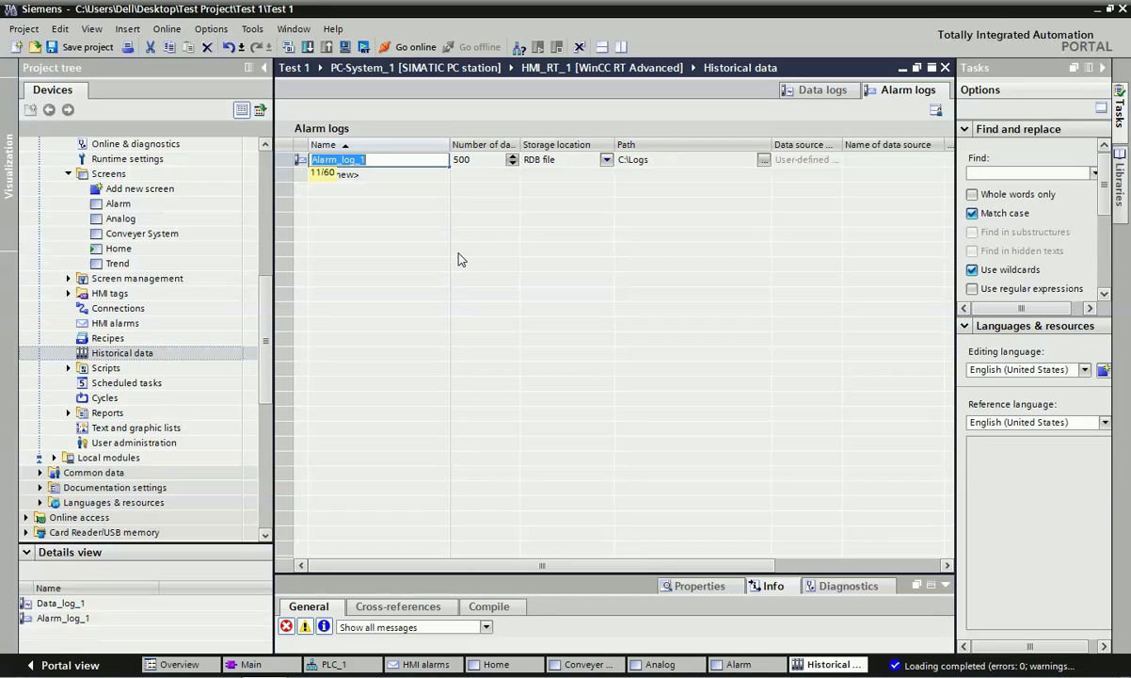
pyautogui.click(563, 159)
pyautogui.click(608, 159)
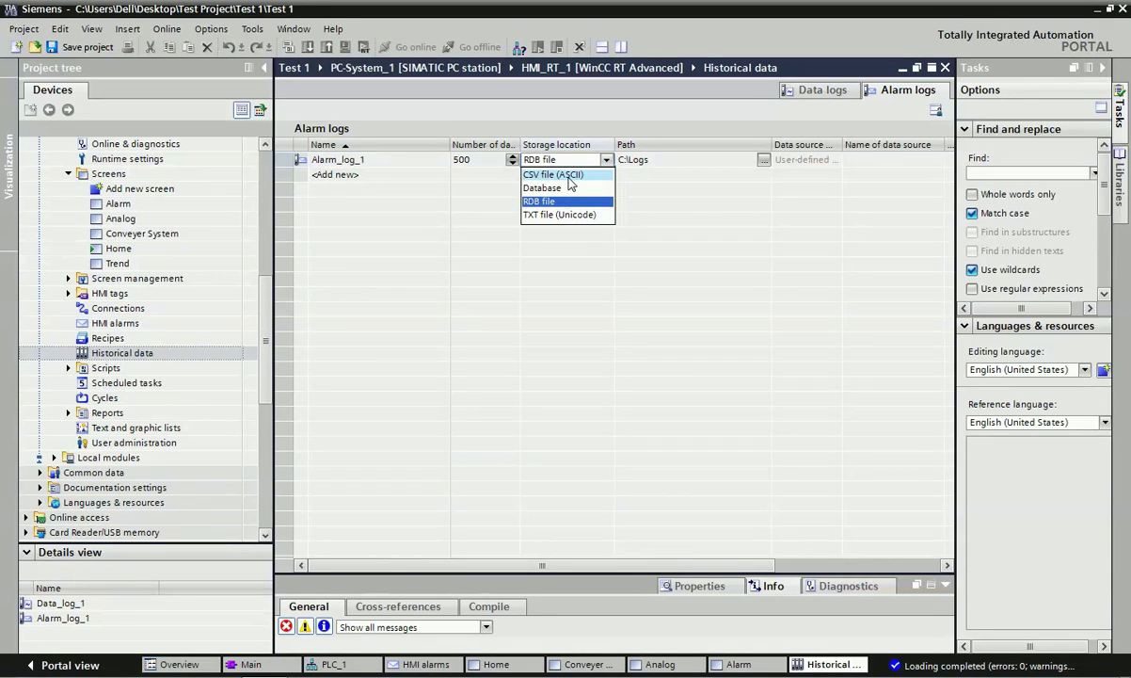
pyautogui.click(568, 176)
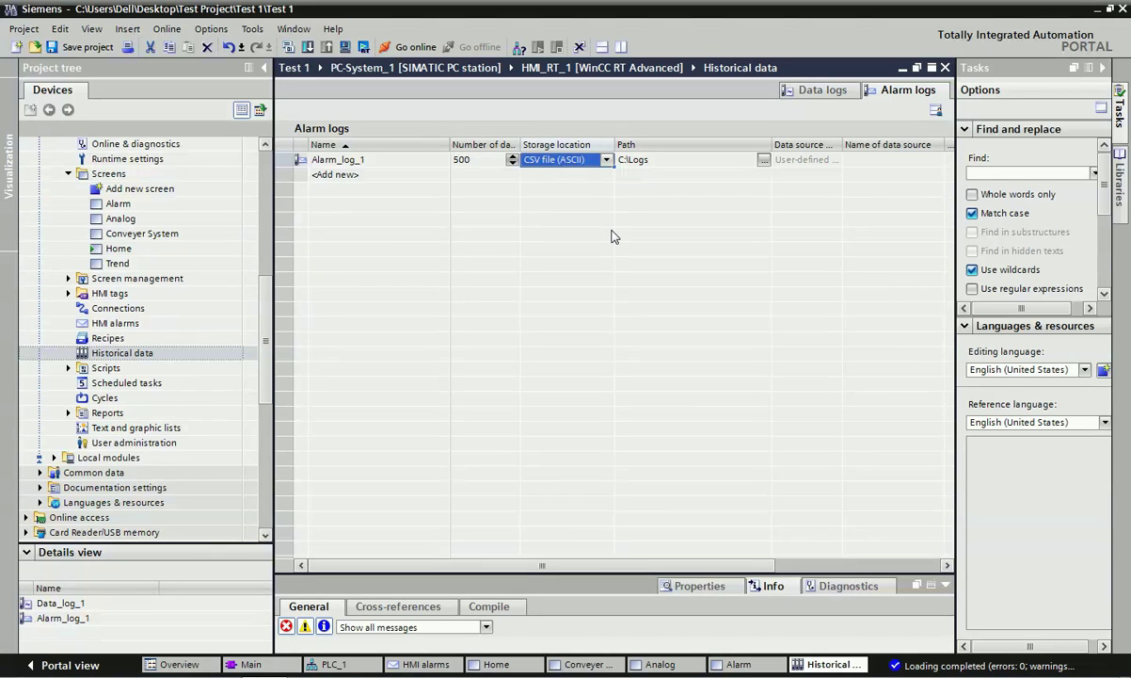
# - Set the alarm log's path to the existing Datalog folder on Local Disk (C:)
pyautogui.click(764, 162)
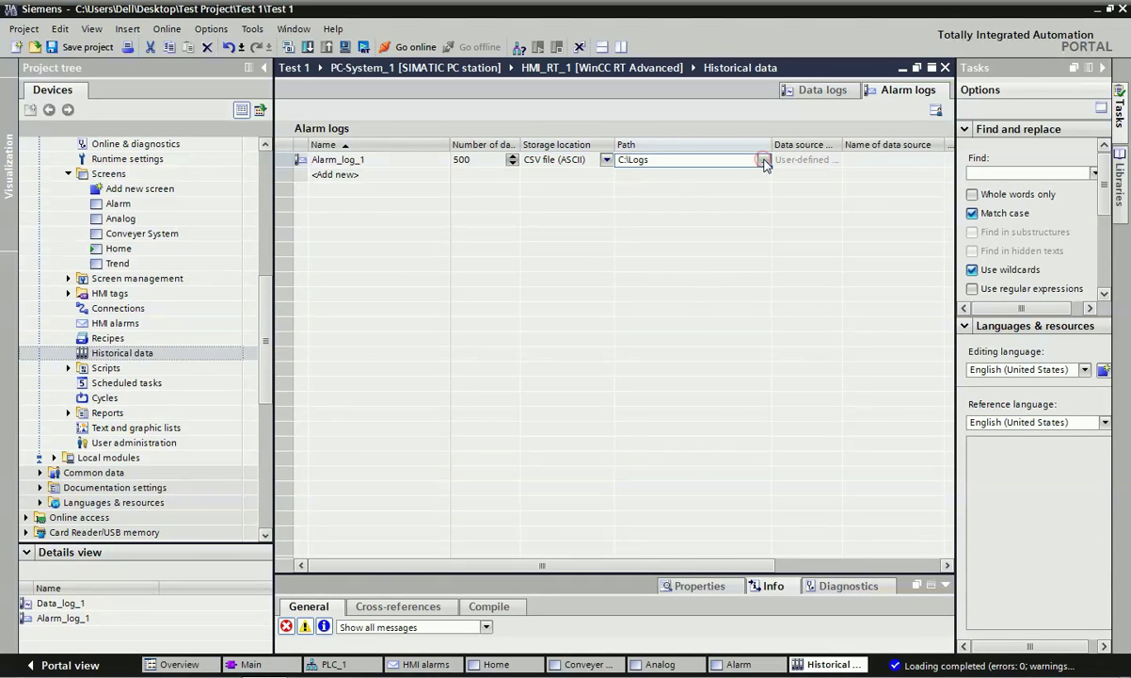
pyautogui.click(765, 162)
pyautogui.click(480, 339)
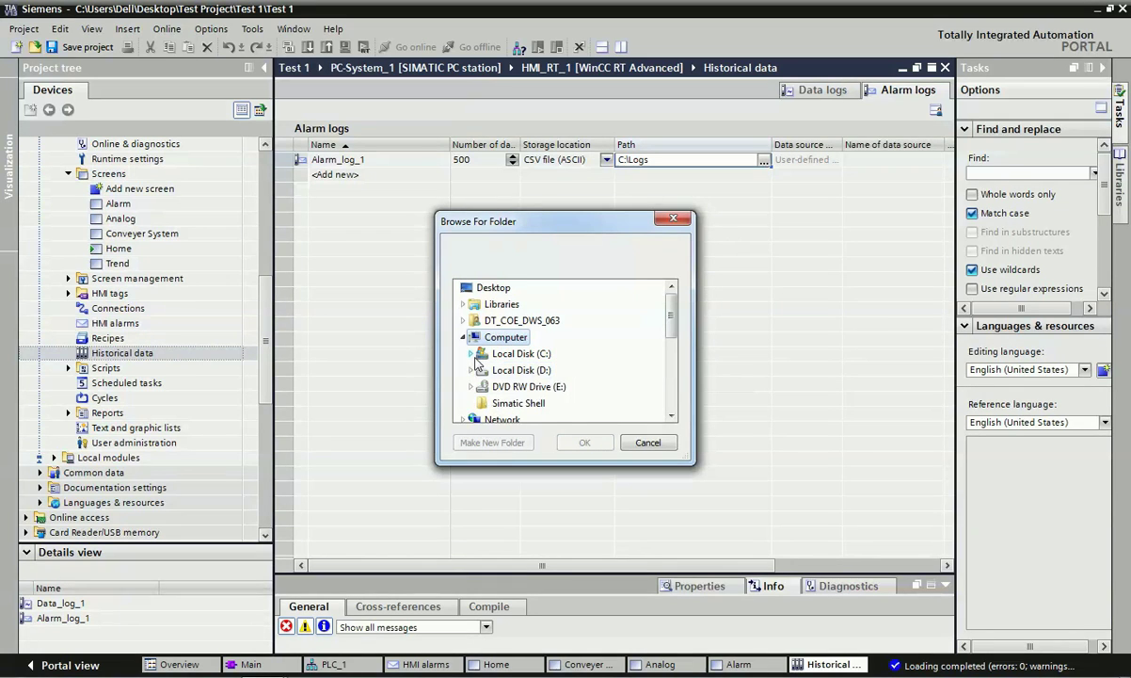
pyautogui.click(471, 353)
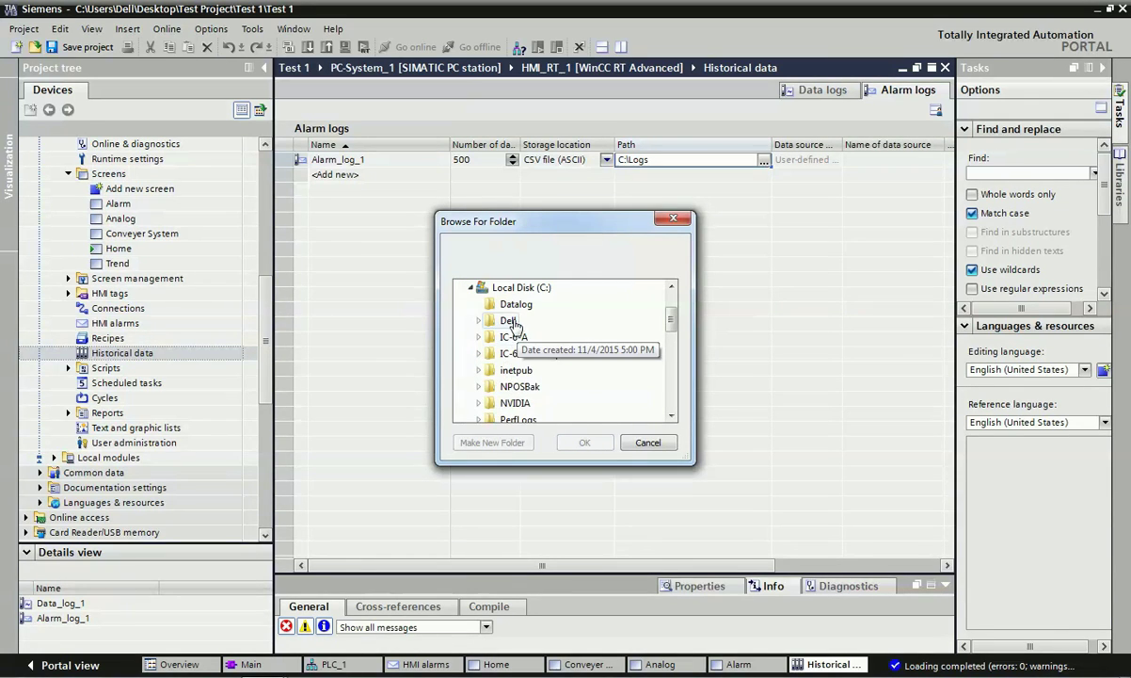
pyautogui.click(516, 304)
pyautogui.click(582, 442)
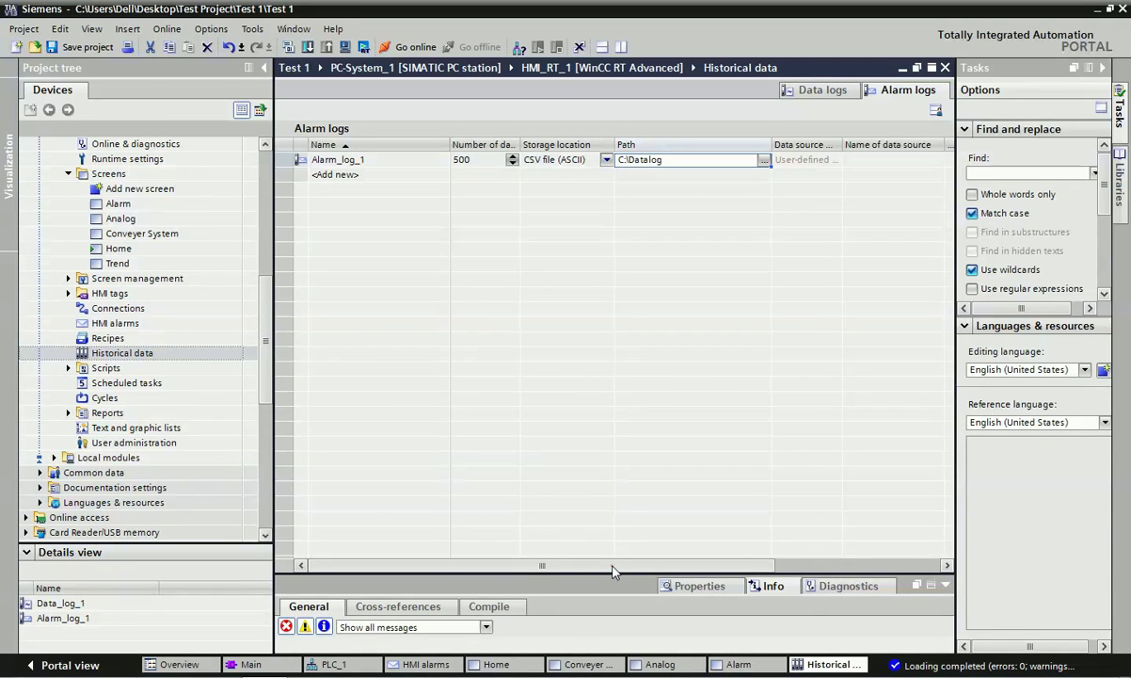
# - Widen the Log event text and error location and Enable logging at runtime start columns to review the alarm log's remaining settings
pyautogui.moveTo(611, 565); pyautogui.dragTo(669, 534)
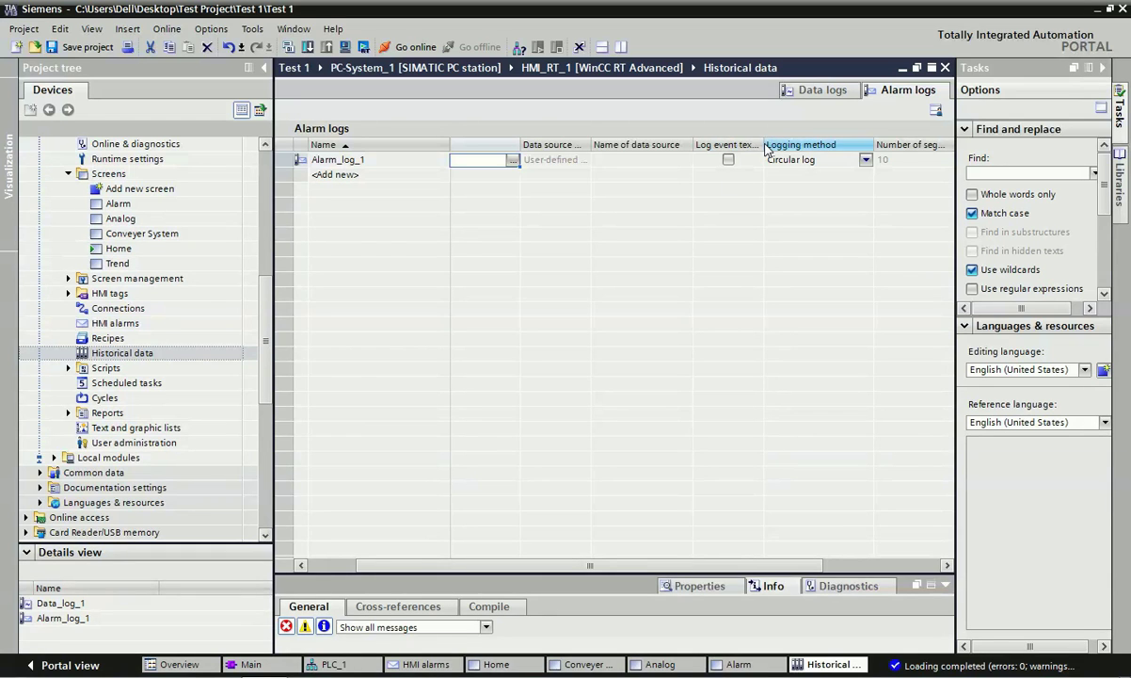
pyautogui.moveTo(765, 147); pyautogui.dragTo(837, 147)
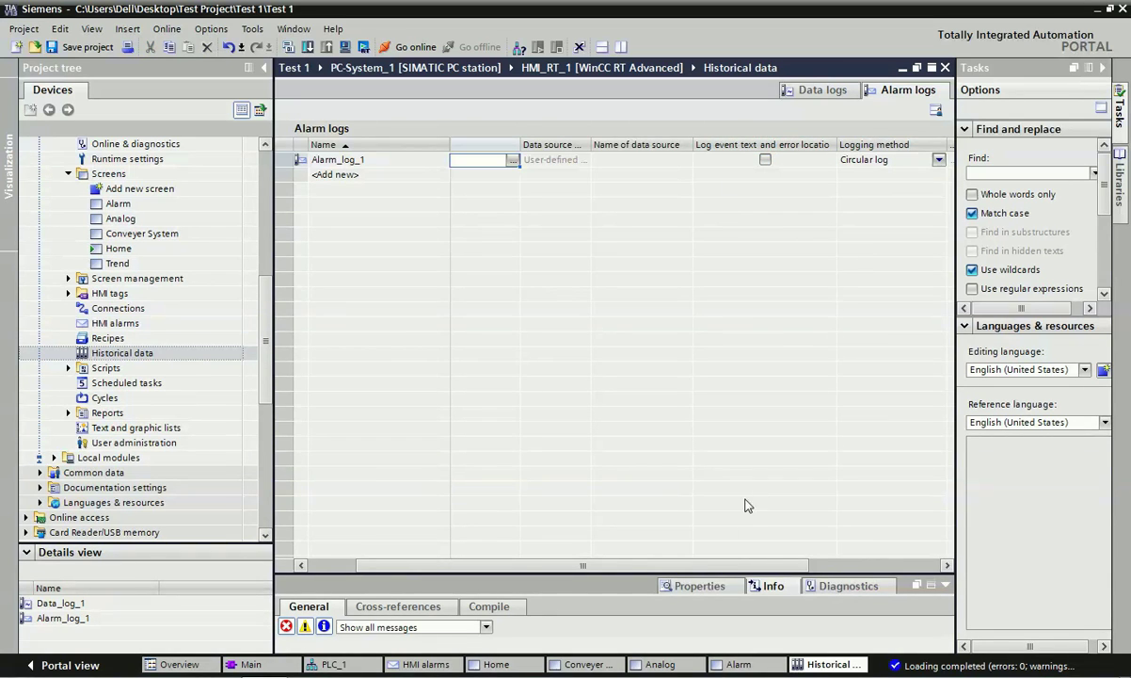
pyautogui.moveTo(668, 565); pyautogui.dragTo(713, 565)
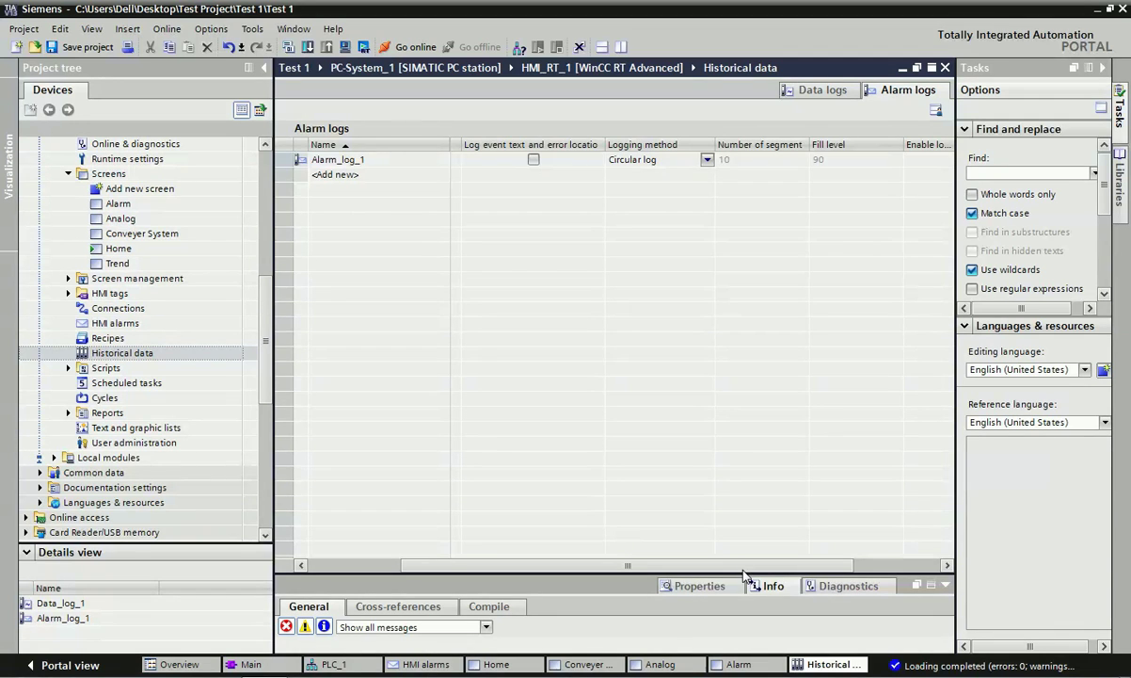
pyautogui.moveTo(743, 566); pyautogui.dragTo(782, 569)
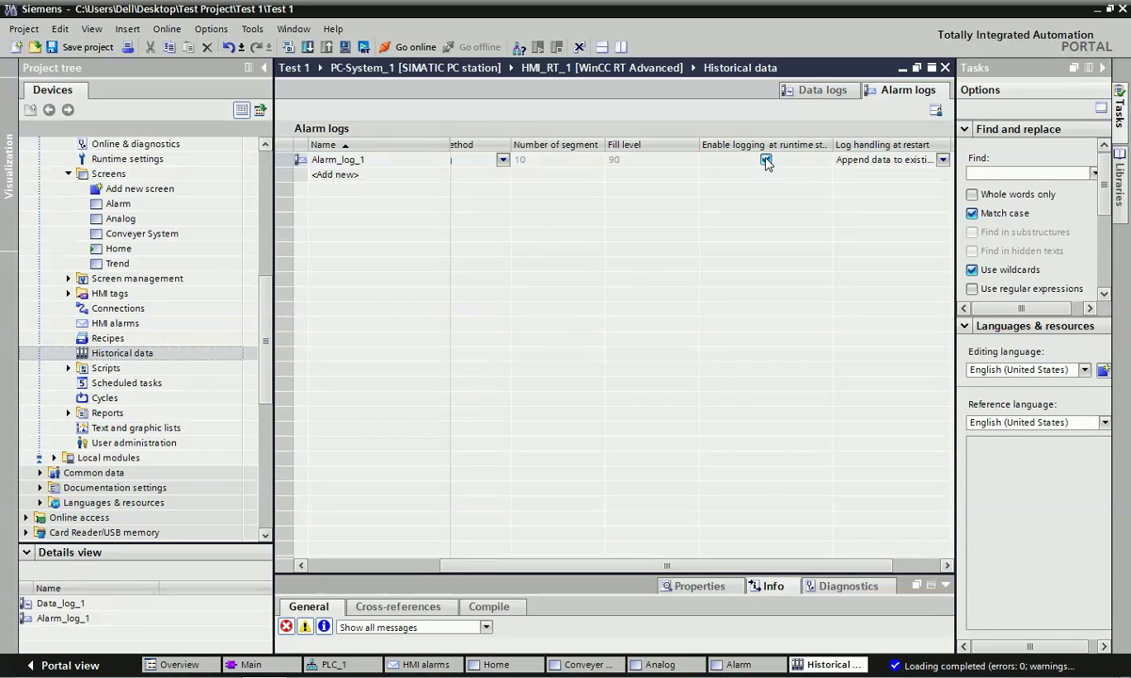
pyautogui.moveTo(833, 144); pyautogui.dragTo(881, 144)
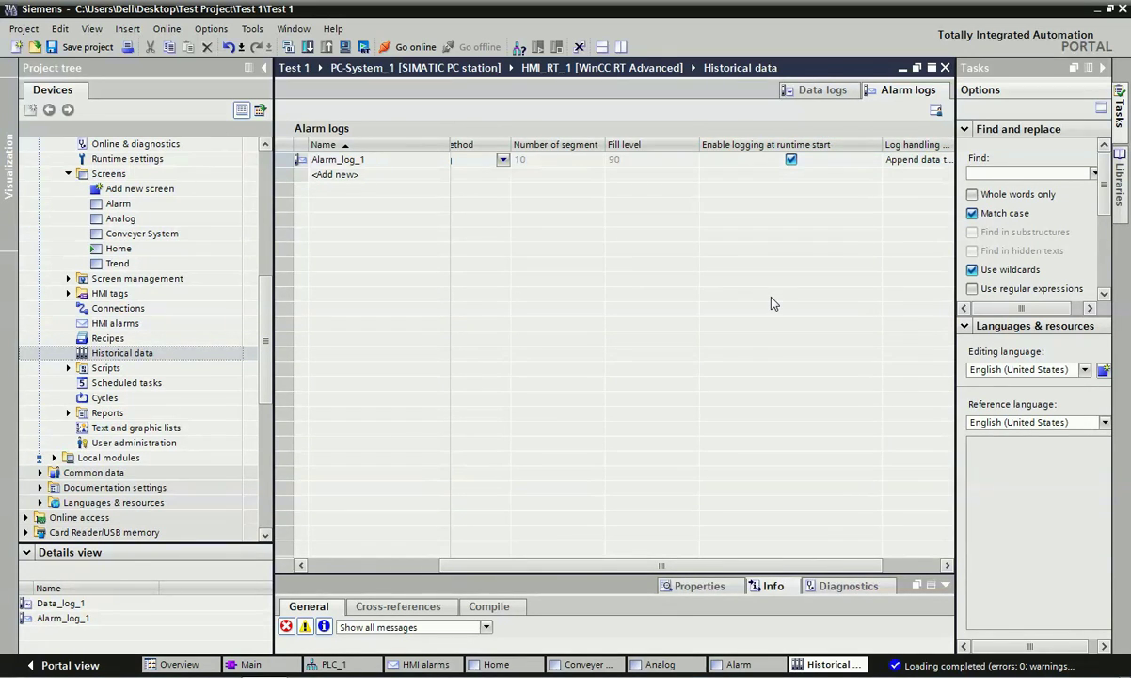
# - Assign Alarm_log_1 as the log of the Errors alarm class in the HMI alarms
pyautogui.click(587, 573)
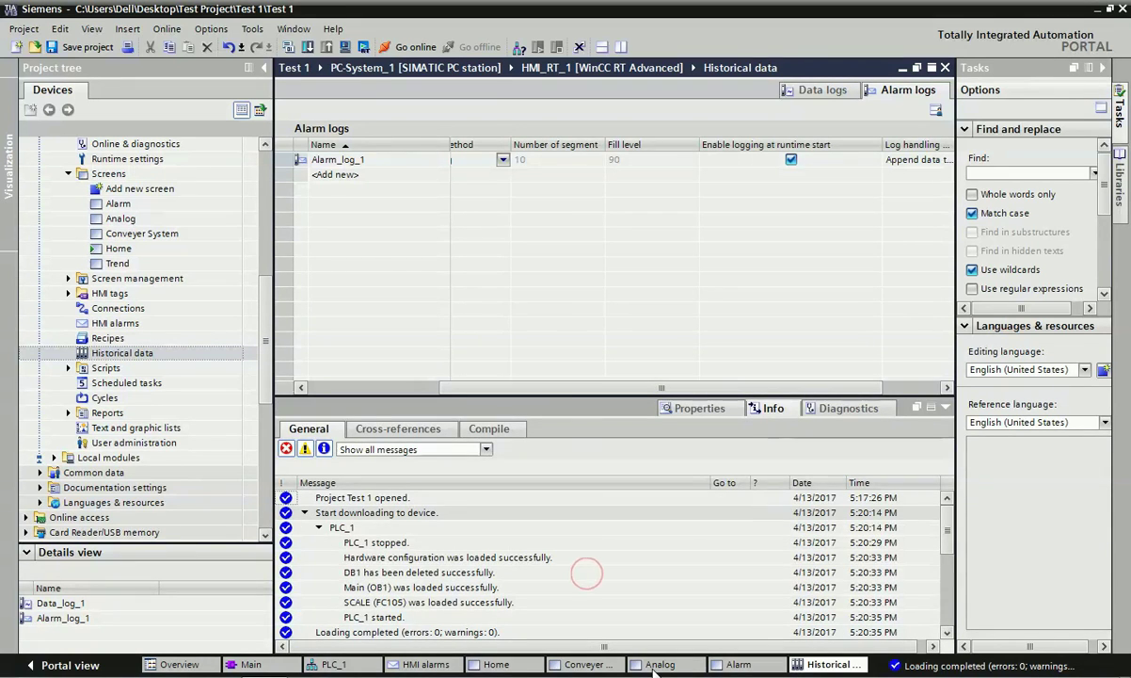
pyautogui.click(434, 666)
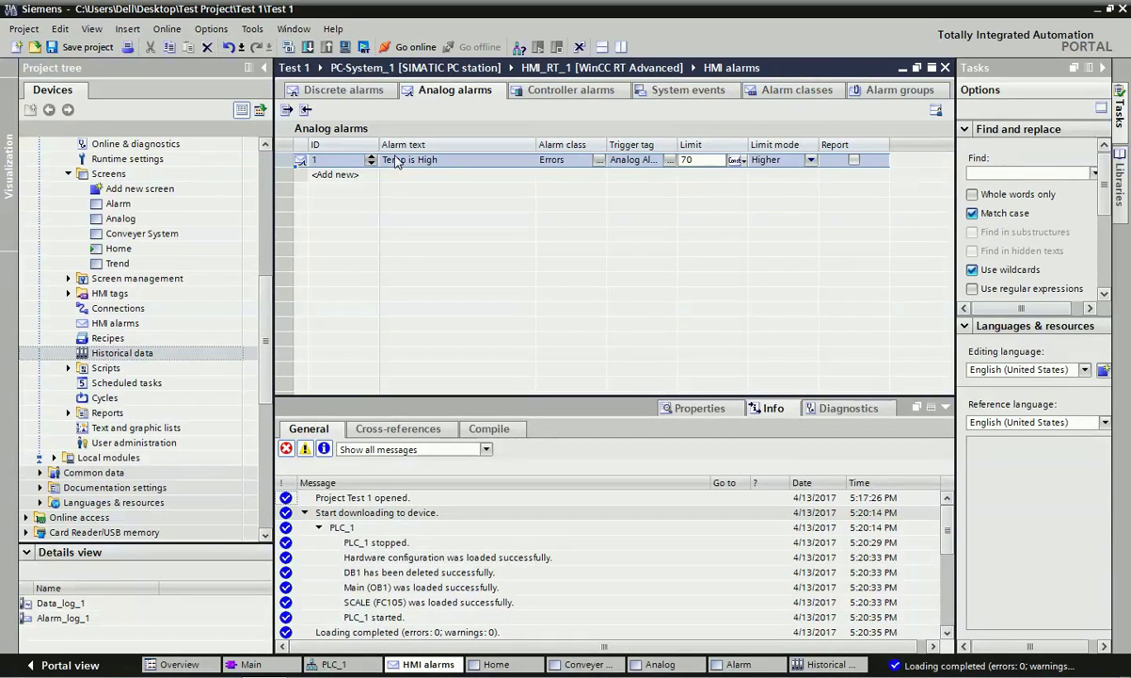
pyautogui.click(781, 94)
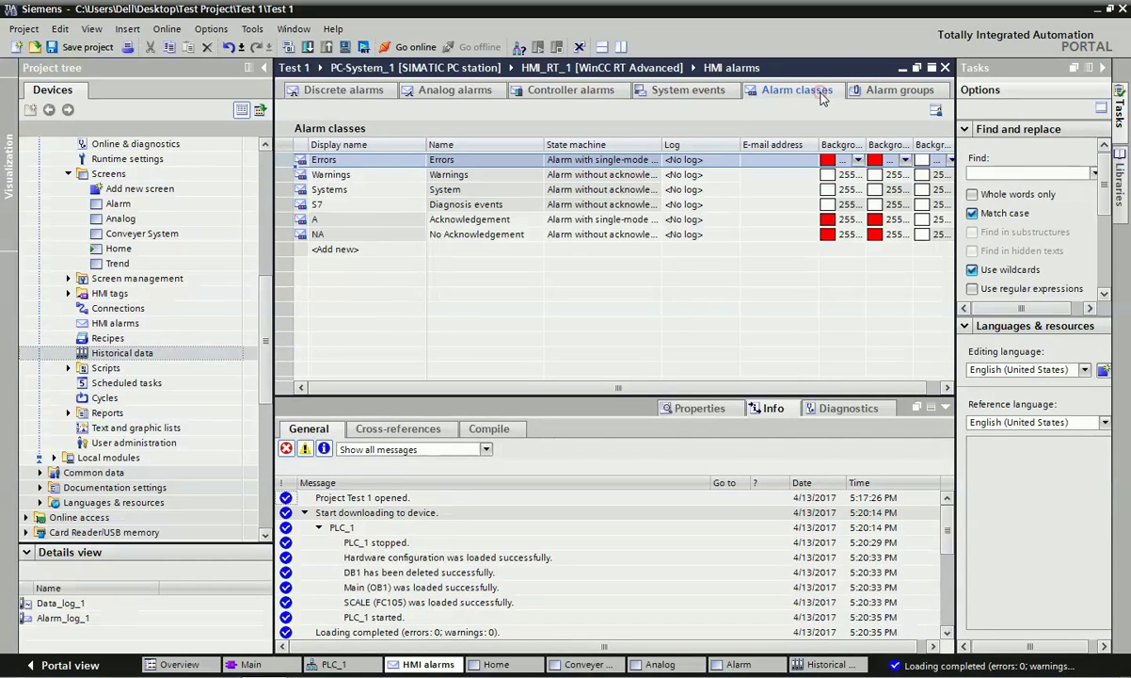
pyautogui.moveTo(595, 387); pyautogui.dragTo(448, 262)
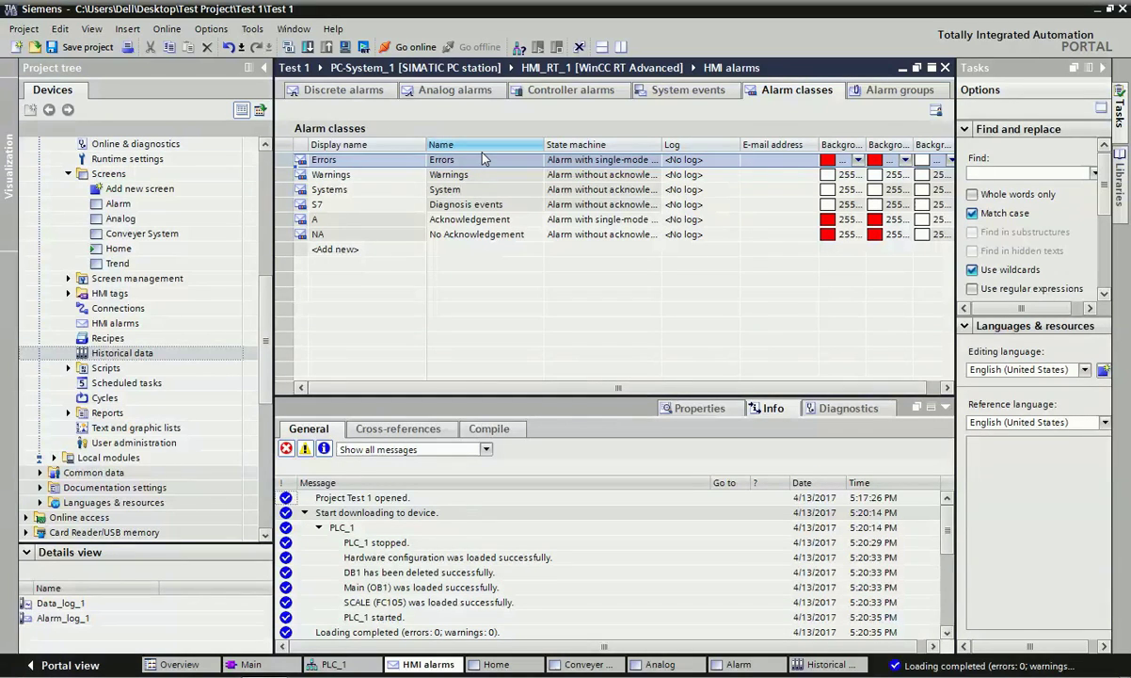
pyautogui.click(682, 159)
pyautogui.click(729, 159)
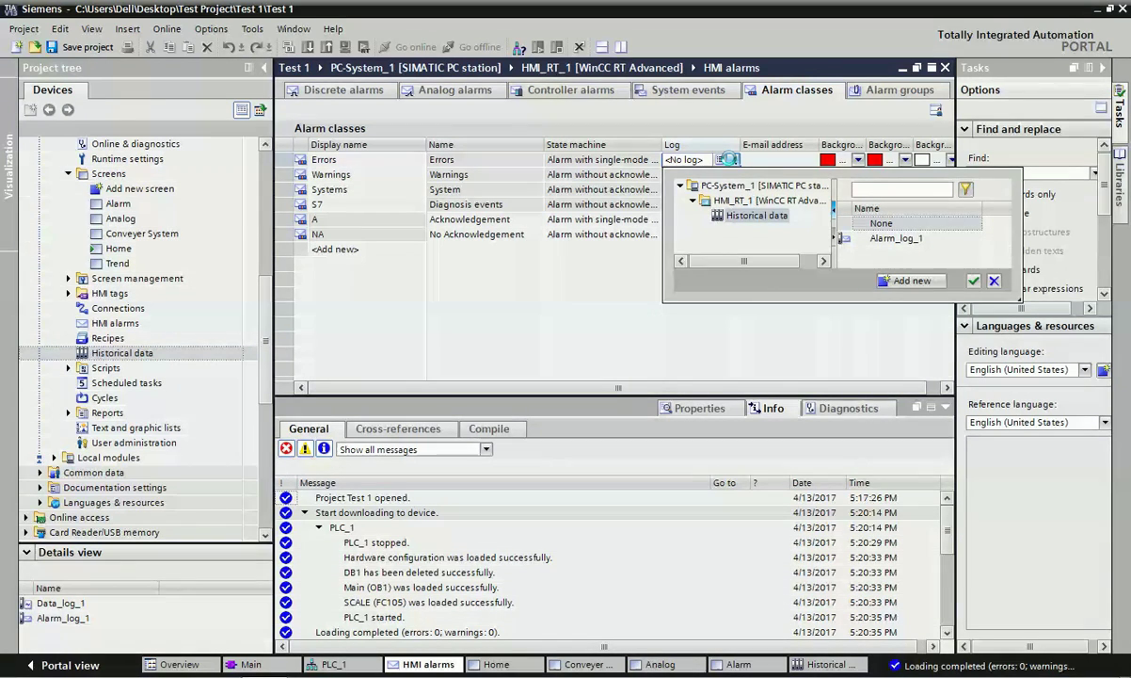
pyautogui.click(884, 239)
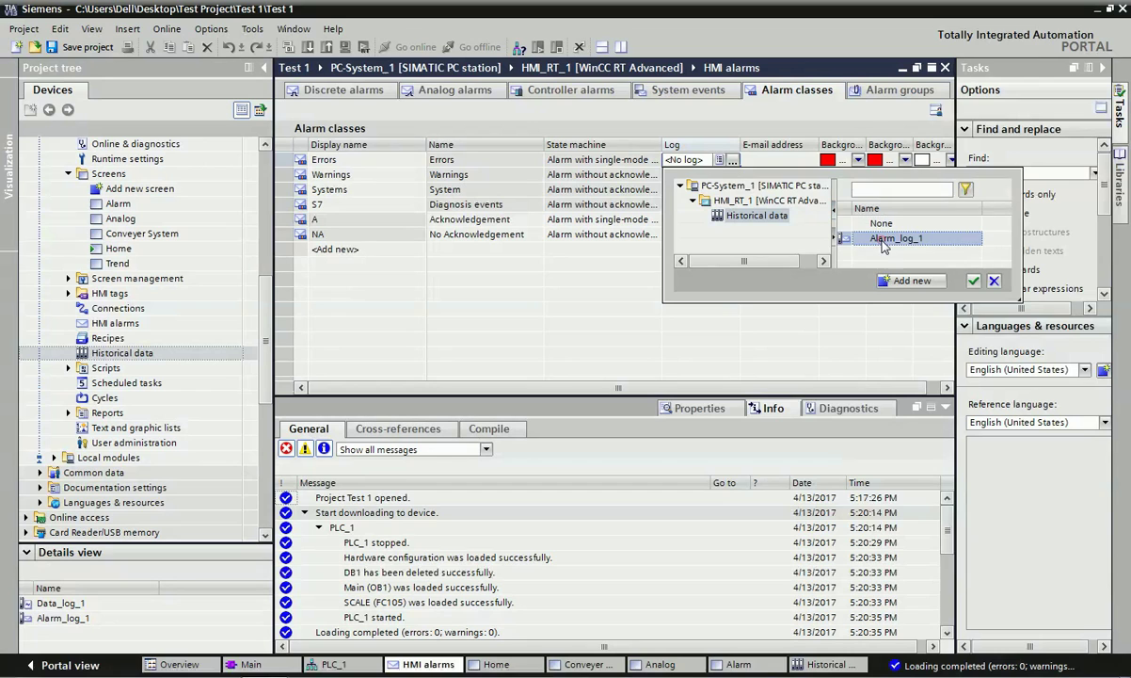
pyautogui.click(973, 281)
pyautogui.click(659, 259)
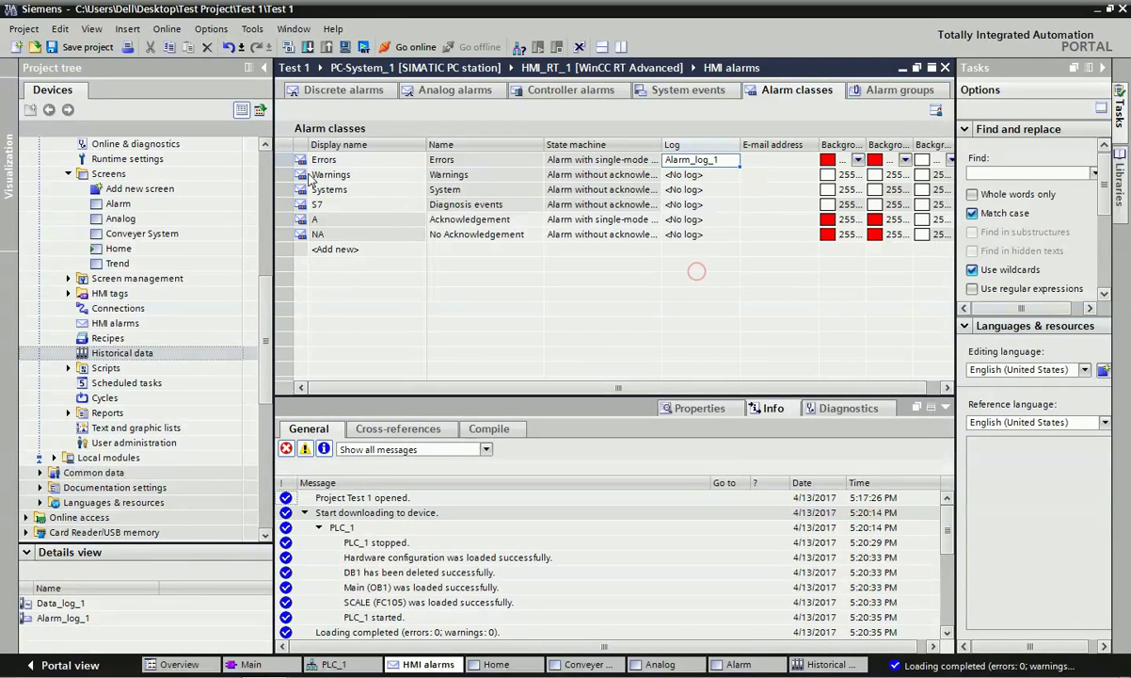
# - Check the Errors class's log assignment and the alarm class used by the discrete alarms
pyautogui.click(375, 164)
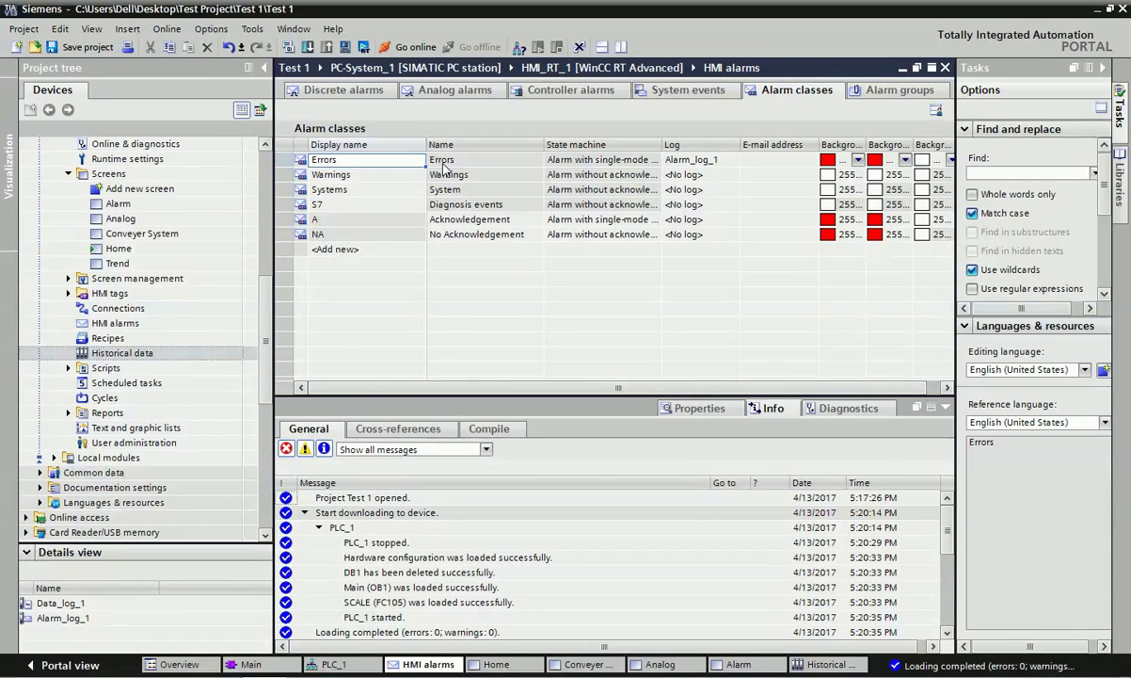
pyautogui.click(654, 160)
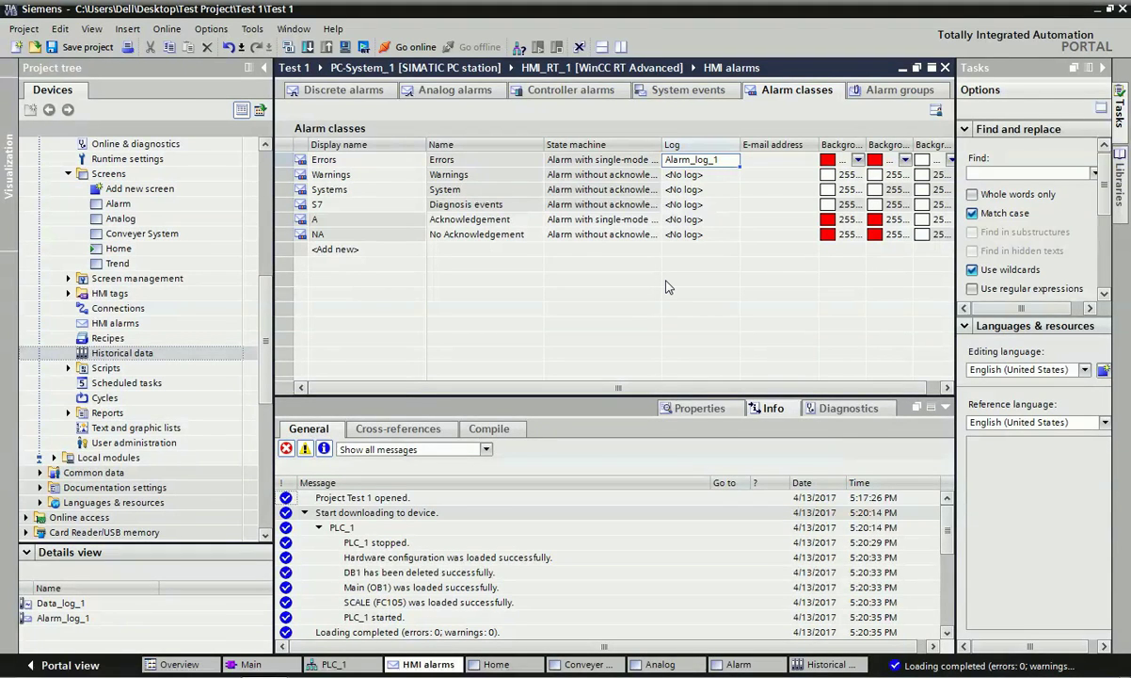
pyautogui.click(339, 90)
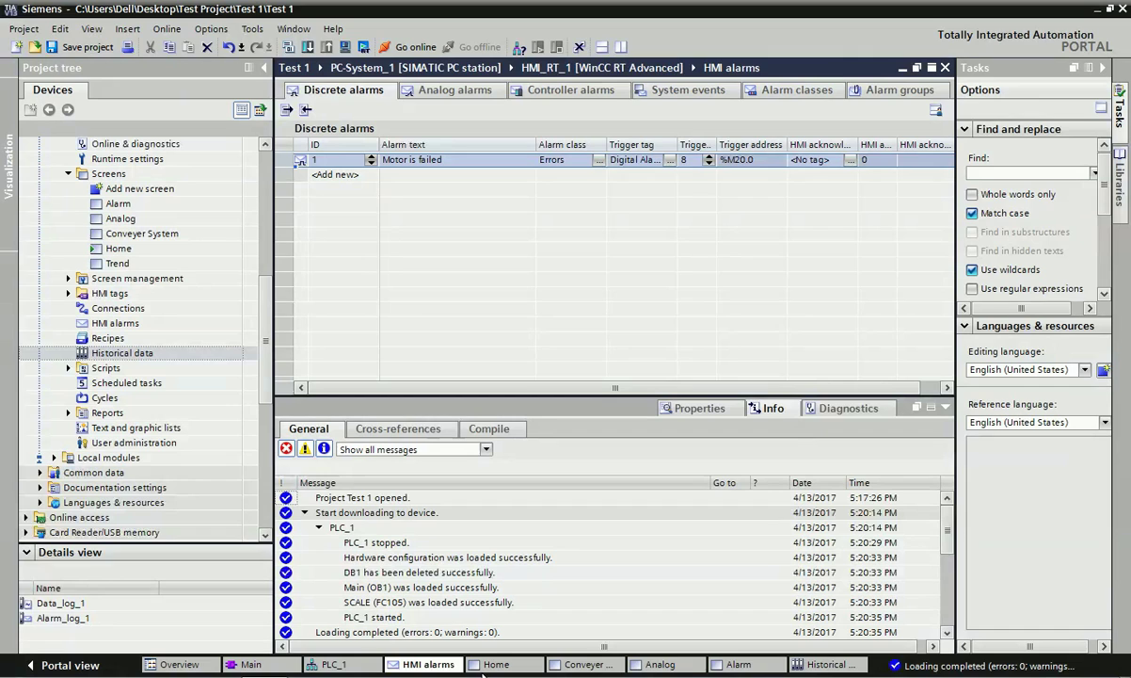
# - Switch to Windows Explorer and inspect the Datalog folder on Local Disk (C:), then return to the project
pyautogui.press('super+e')
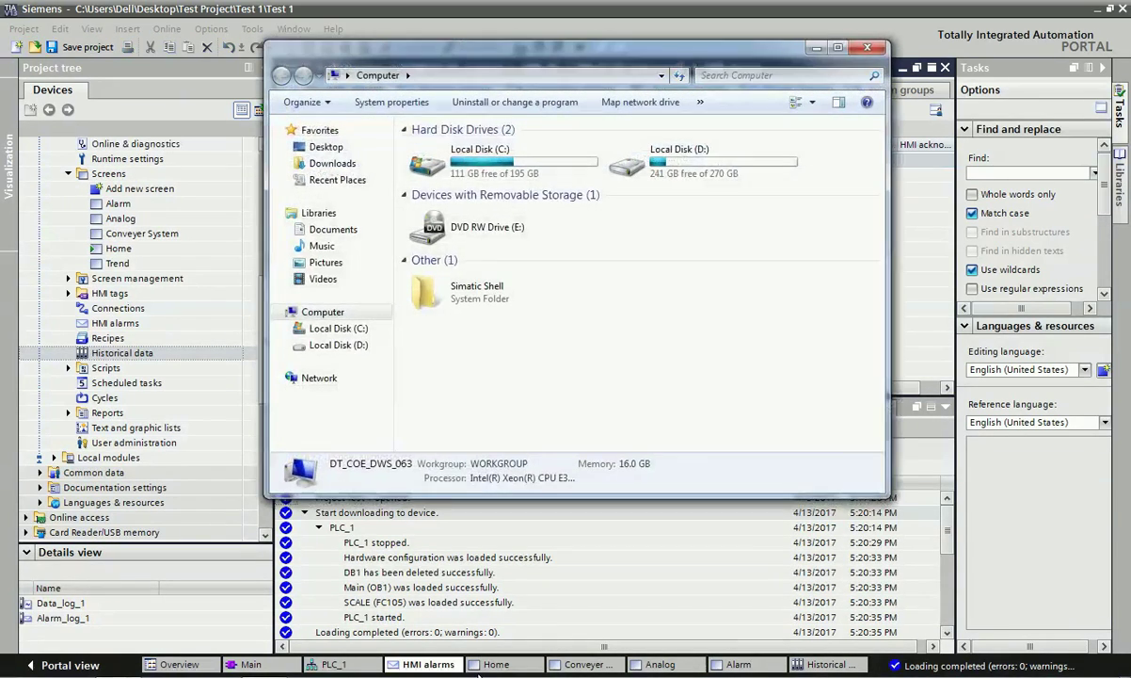
pyautogui.click(499, 165)
pyautogui.doubleClick(499, 165)
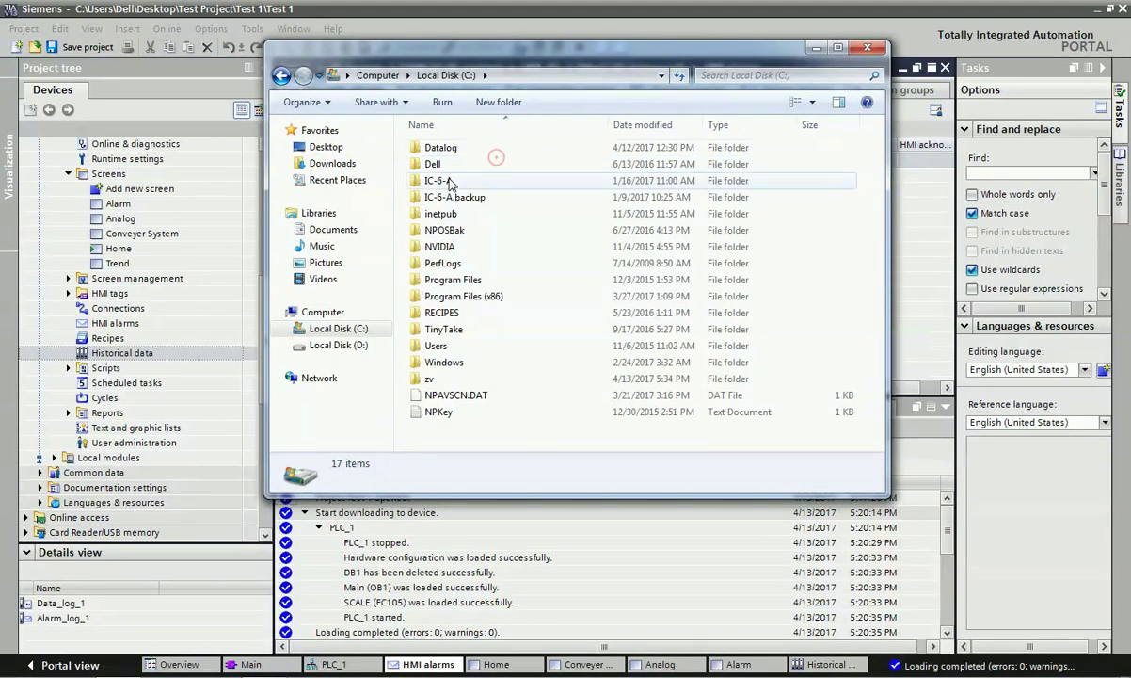
pyautogui.click(844, 47)
pyautogui.doubleClick(227, 103)
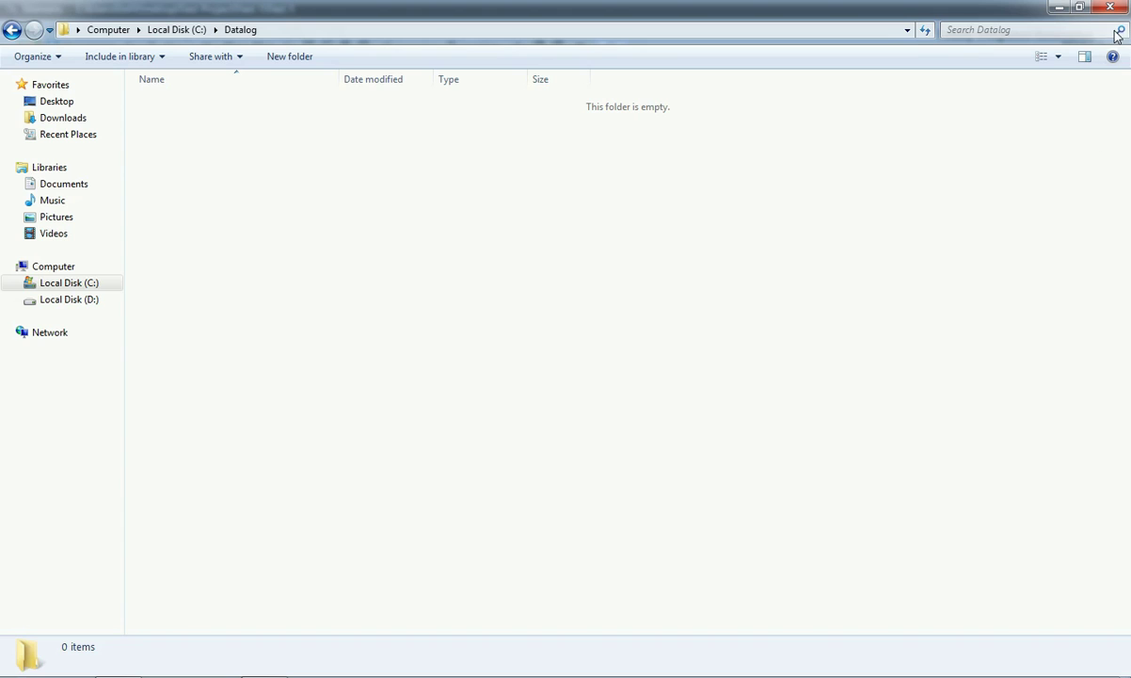
pyautogui.click(1056, 9)
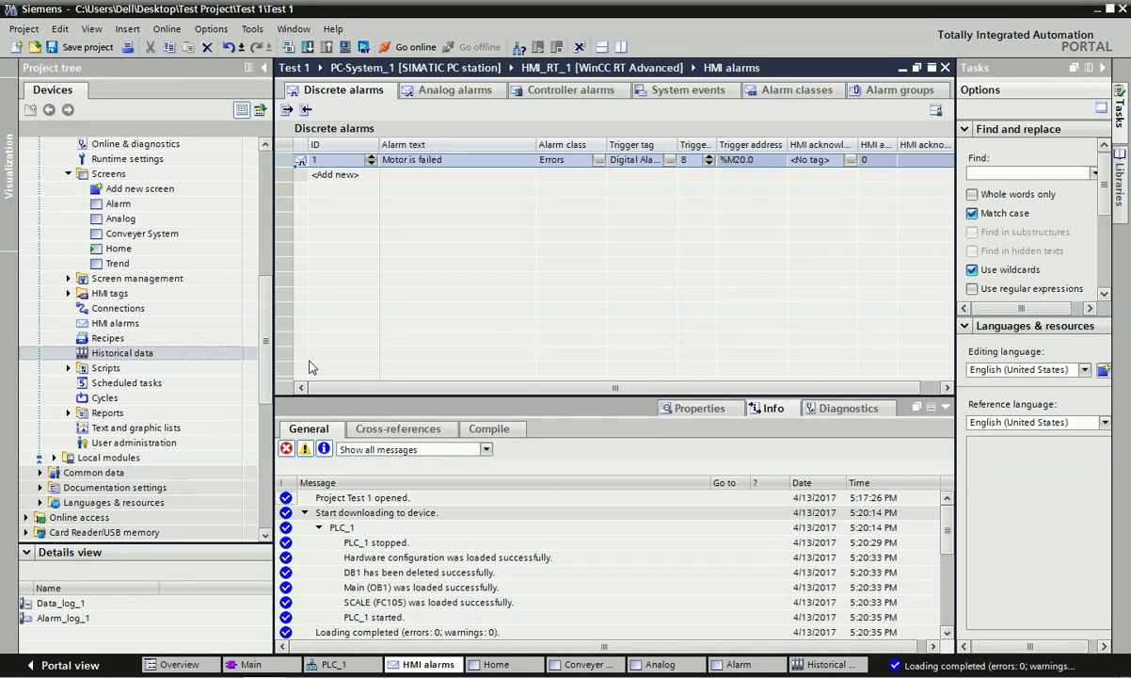
# - Open the Main [OB1] block, enlarge its editor area and download the program to PLC_1
pyautogui.moveTo(260, 361); pyautogui.dragTo(265, 226)
pyautogui.doubleClick(113, 263)
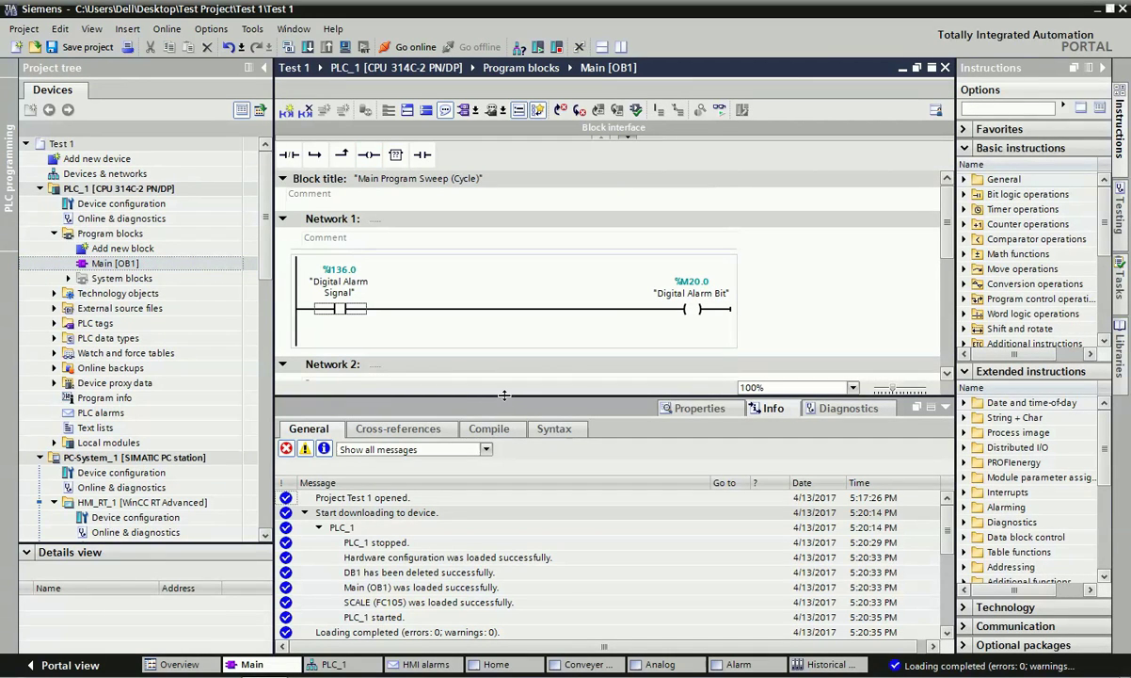
pyautogui.moveTo(505, 394); pyautogui.dragTo(505, 554)
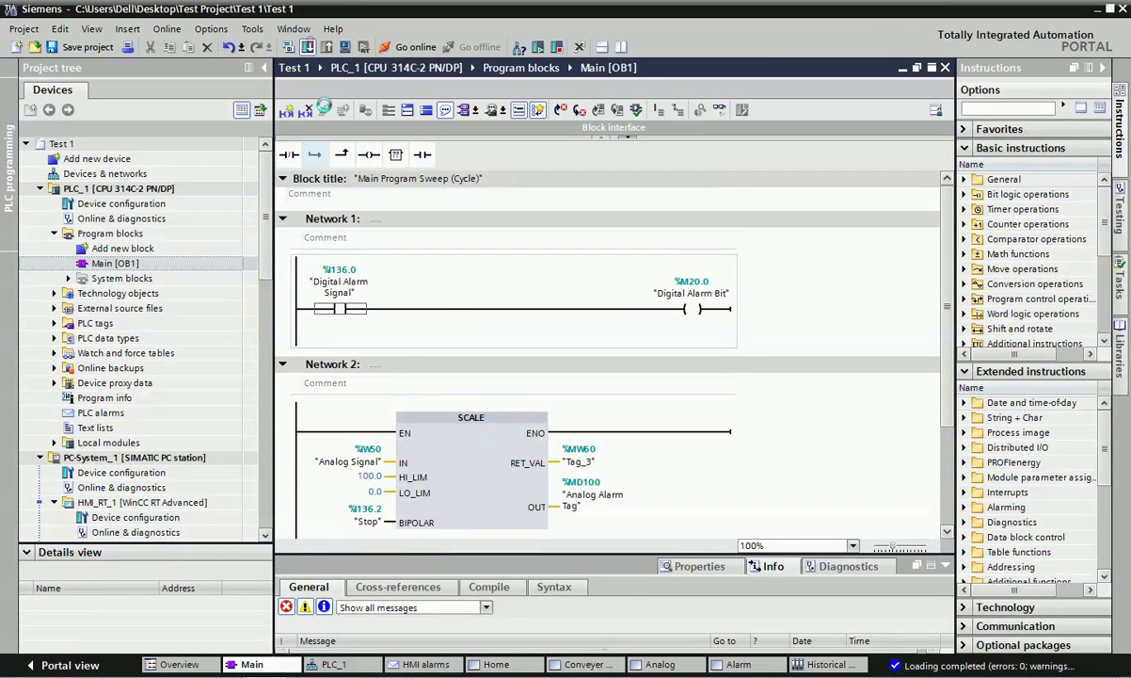
pyautogui.click(323, 106)
pyautogui.click(753, 497)
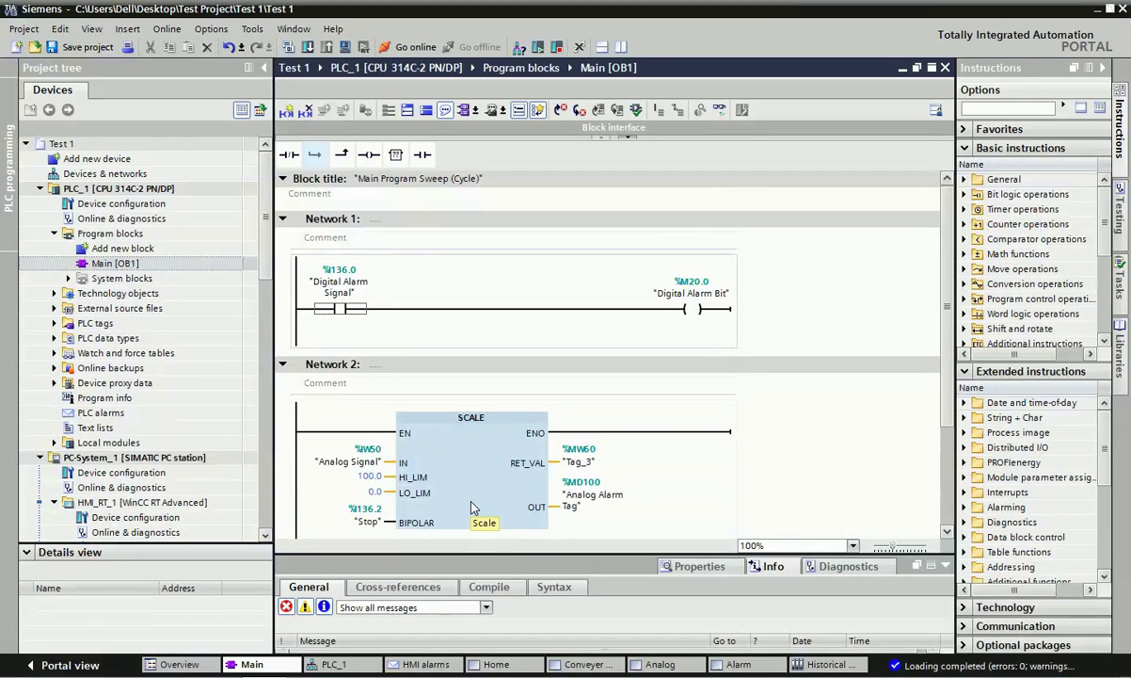
# - Start the HMI runtime from the project's Alarm screen and go to the Alarm screen in the running HMI
pyautogui.scroll(-3, 471, 506)
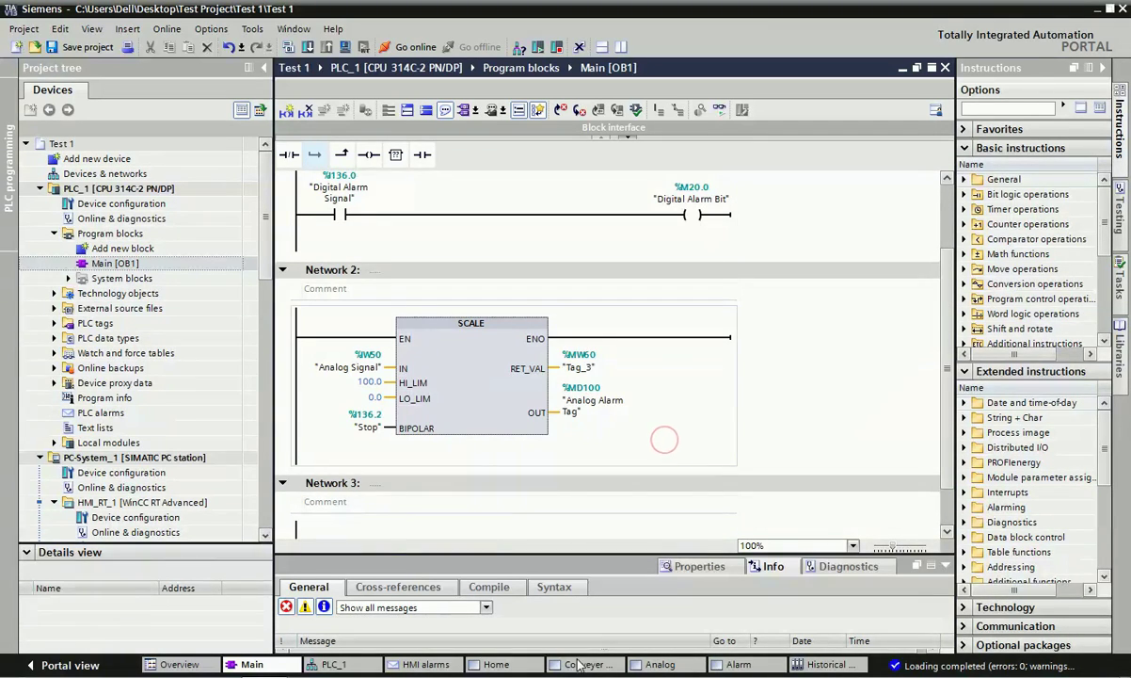
pyautogui.click(739, 664)
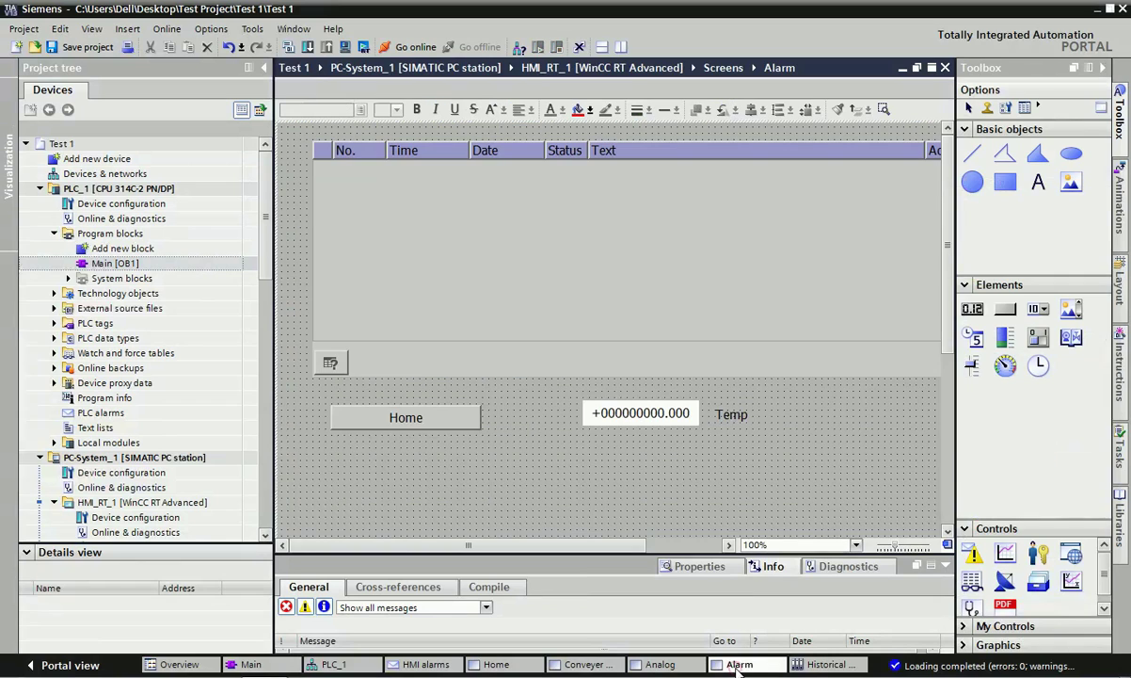
pyautogui.click(364, 48)
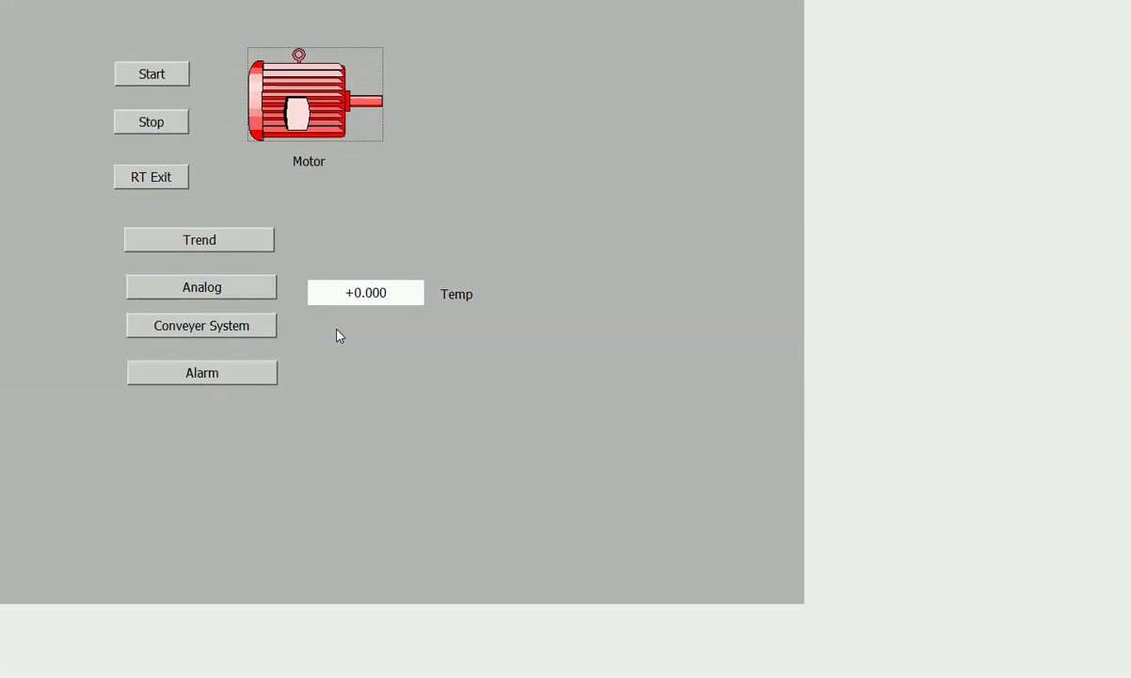
pyautogui.click(253, 374)
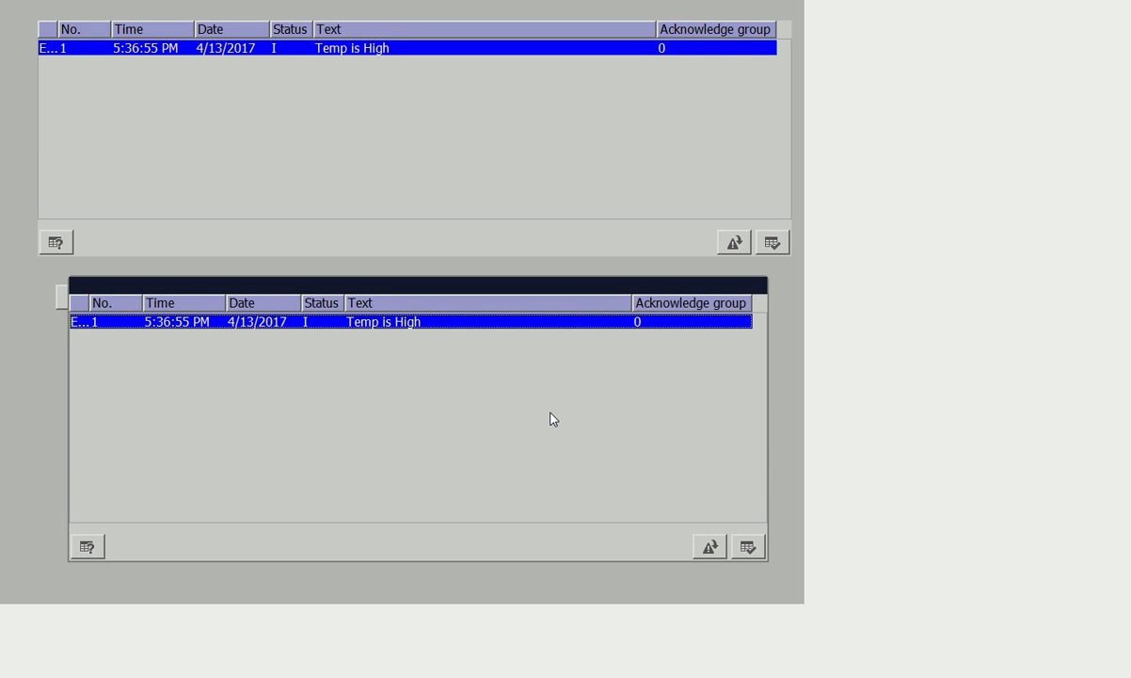
# - Acknowledge the Temp is High and Motor is failed alarms as they occur in the running HMI
pyautogui.click(561, 400)
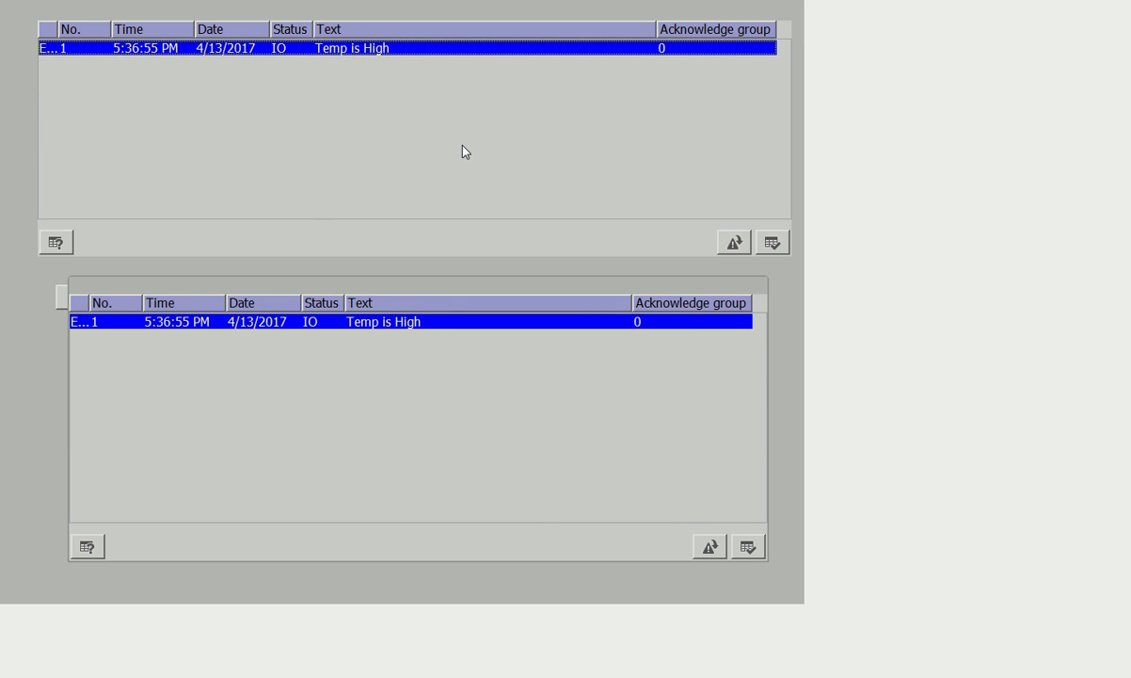
pyautogui.click(745, 548)
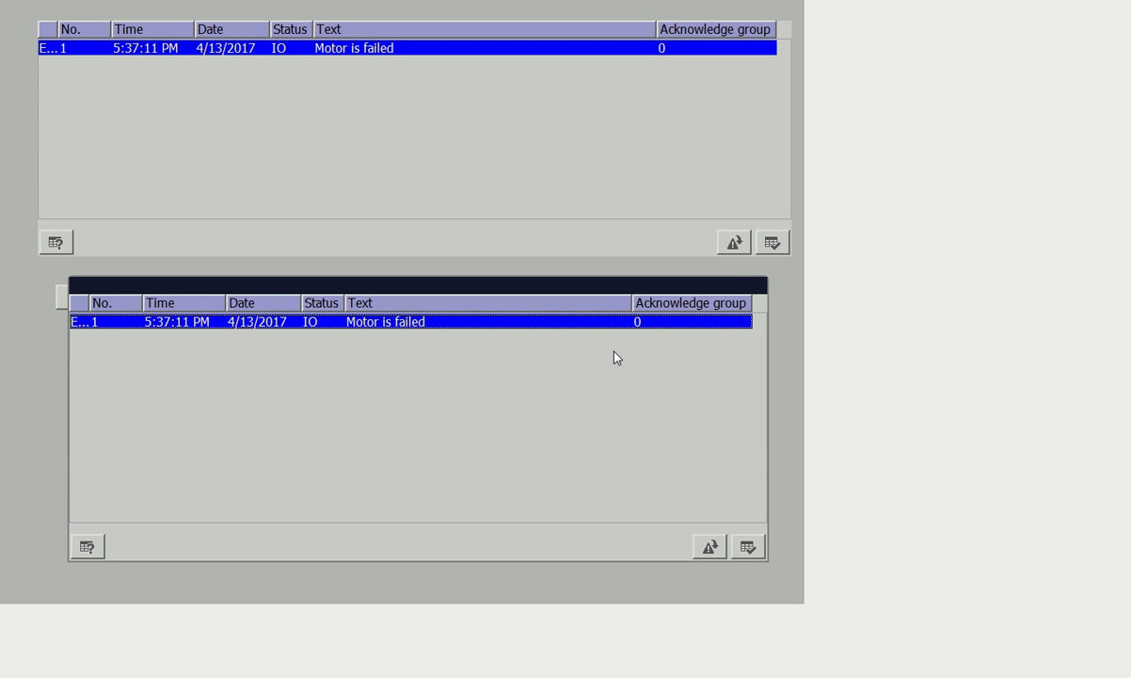
pyautogui.click(748, 547)
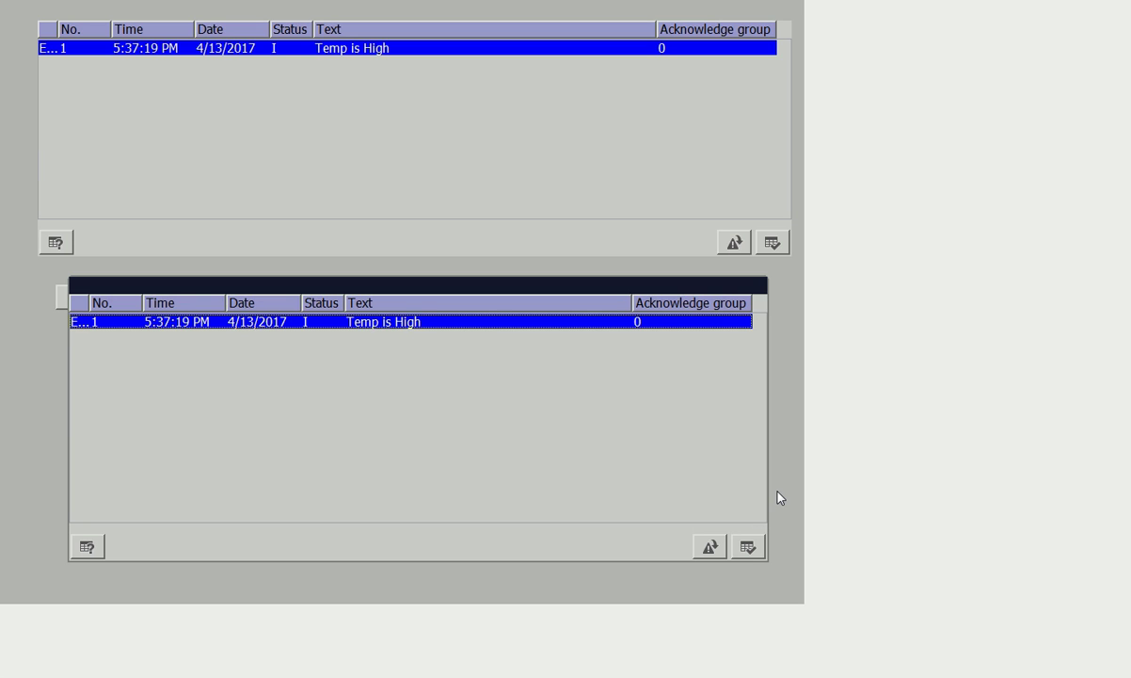
pyautogui.click(748, 546)
pyautogui.click(750, 550)
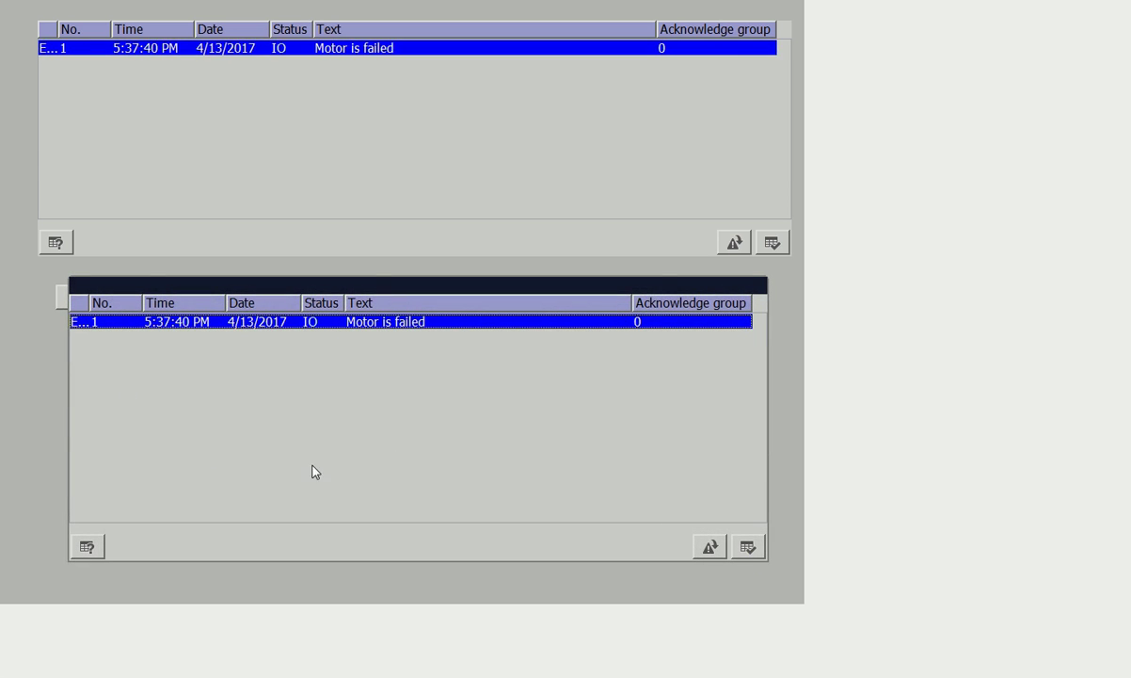
pyautogui.click(748, 547)
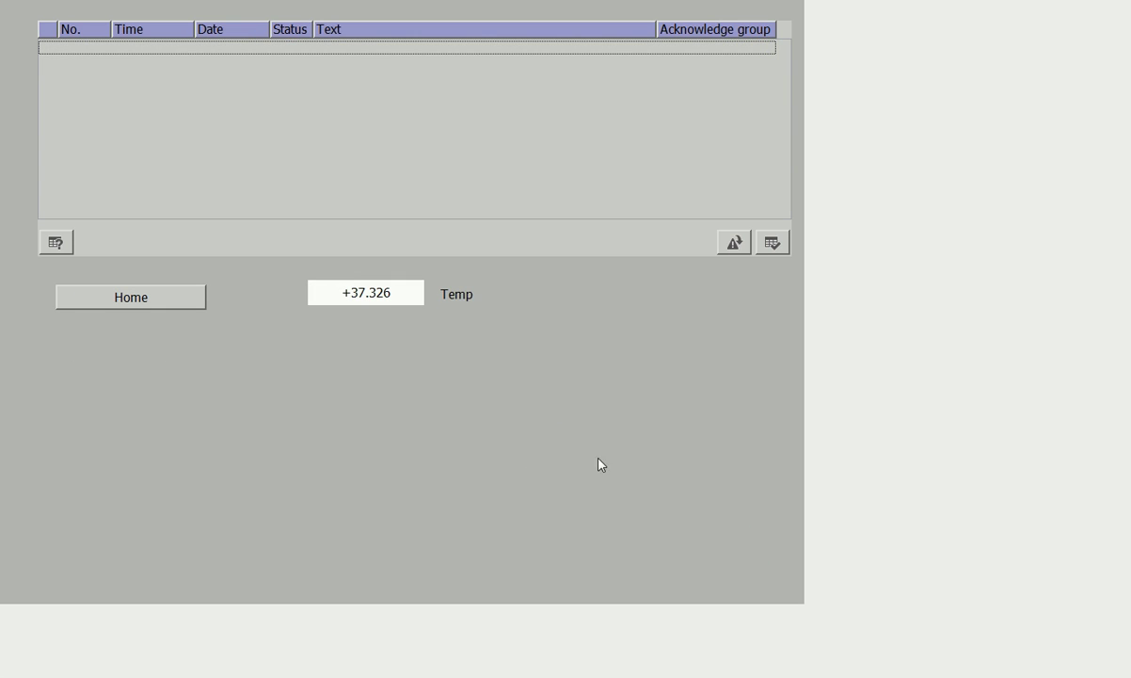
# - Leave the Alarm screen and open the Alarm_log_10 file from the Datalog folder on Local Disk (C:) in Excel
pyautogui.click(162, 296)
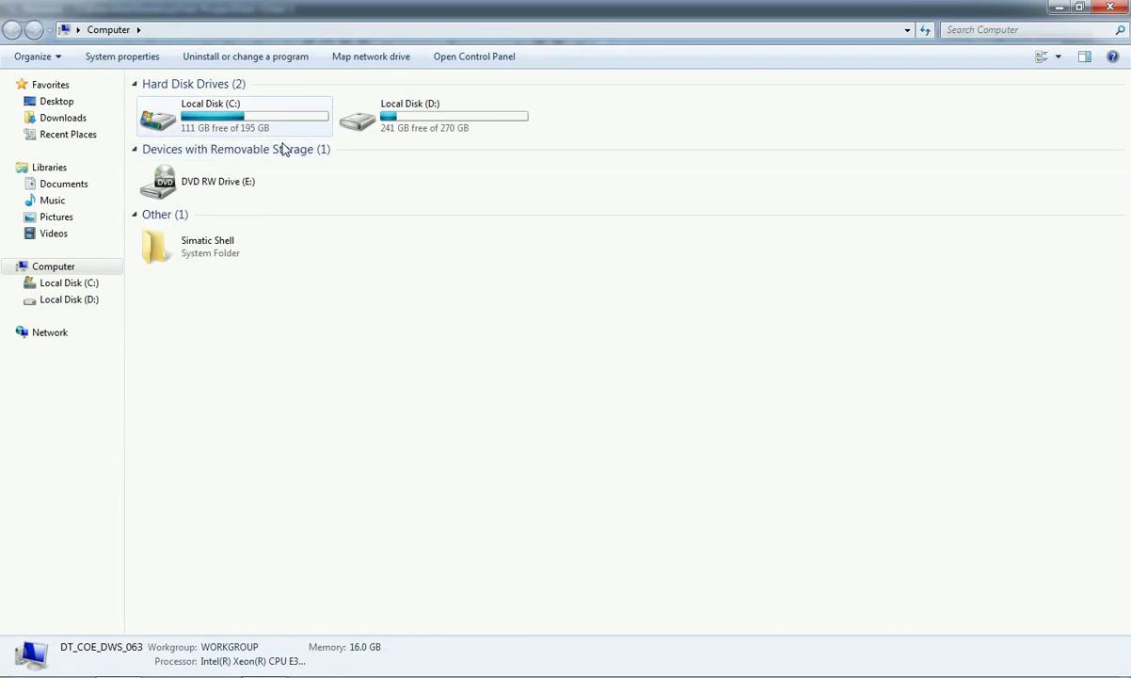
pyautogui.doubleClick(264, 111)
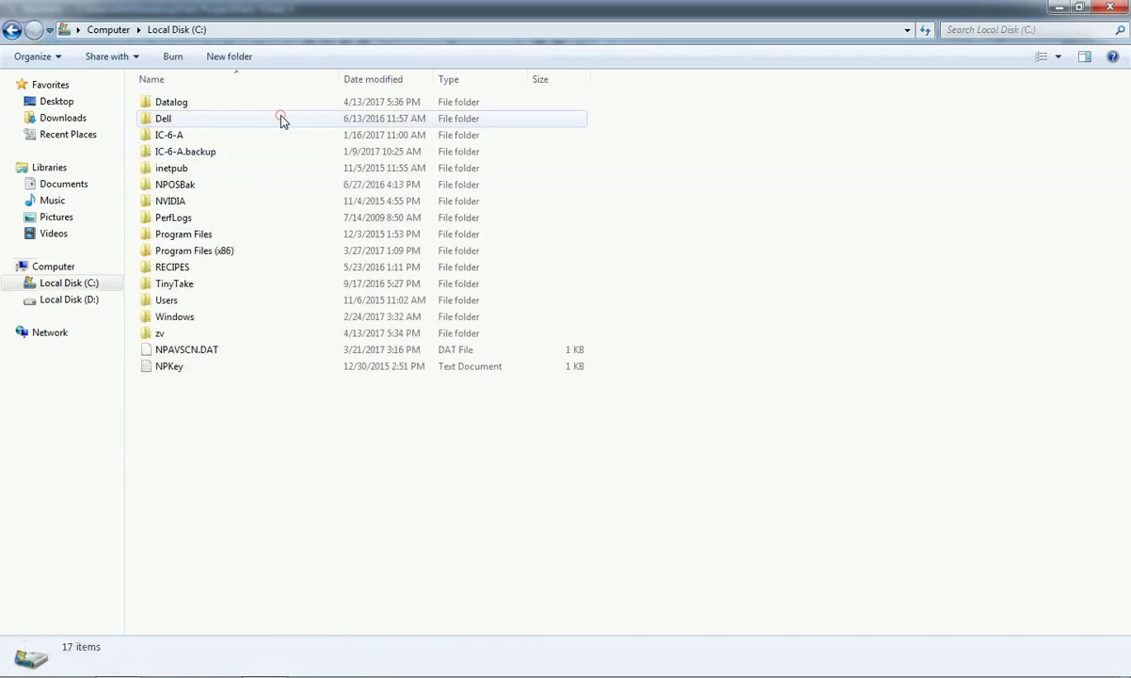
pyautogui.doubleClick(261, 103)
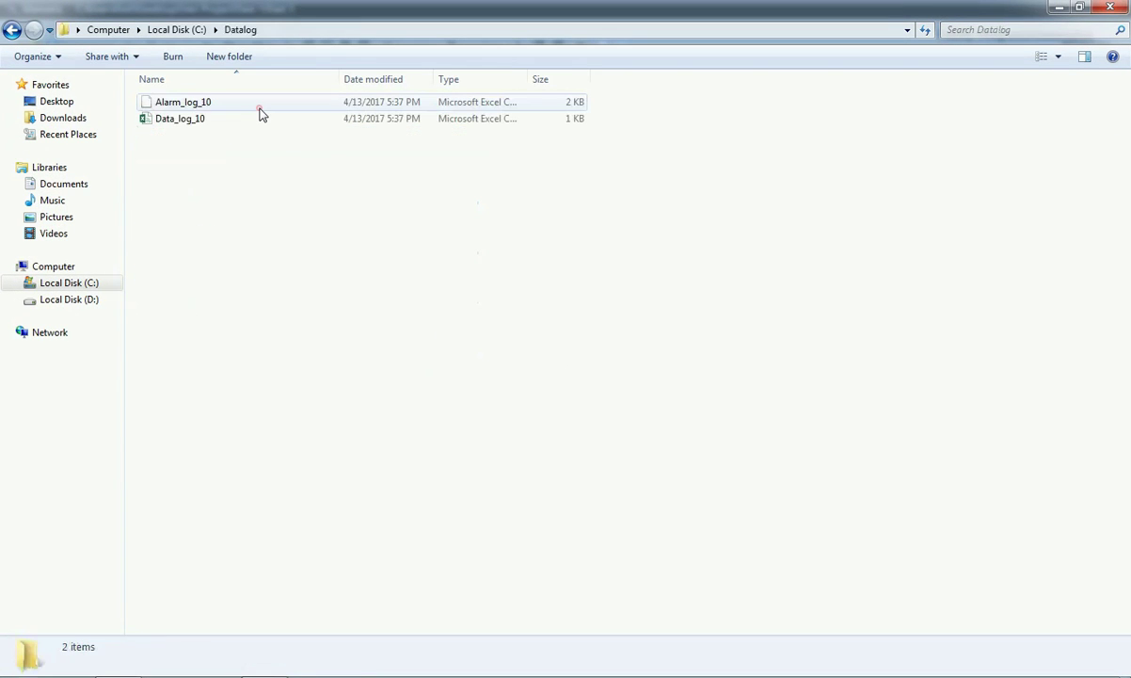
pyautogui.click(306, 170)
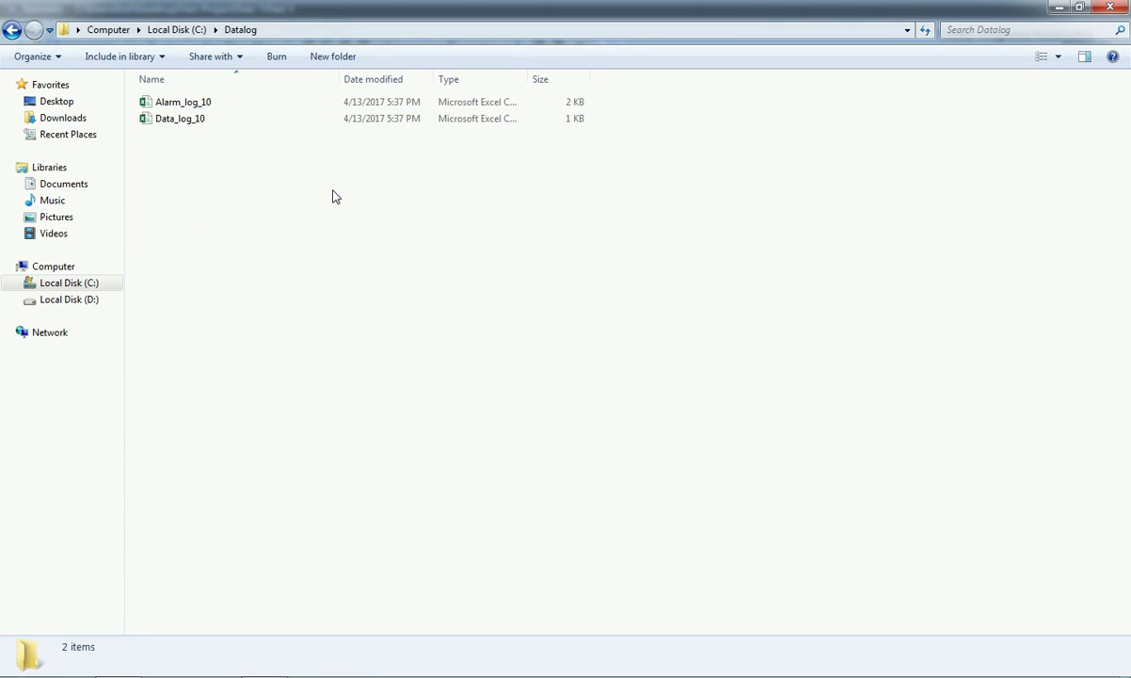
pyautogui.click(268, 106)
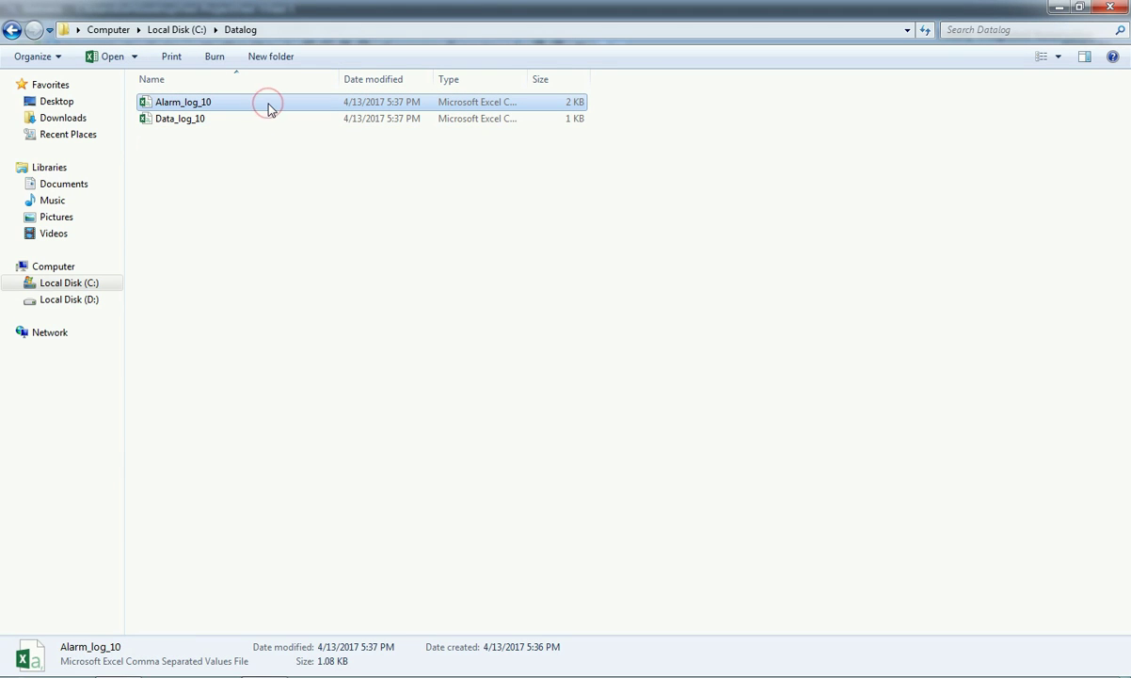
pyautogui.doubleClick(268, 106)
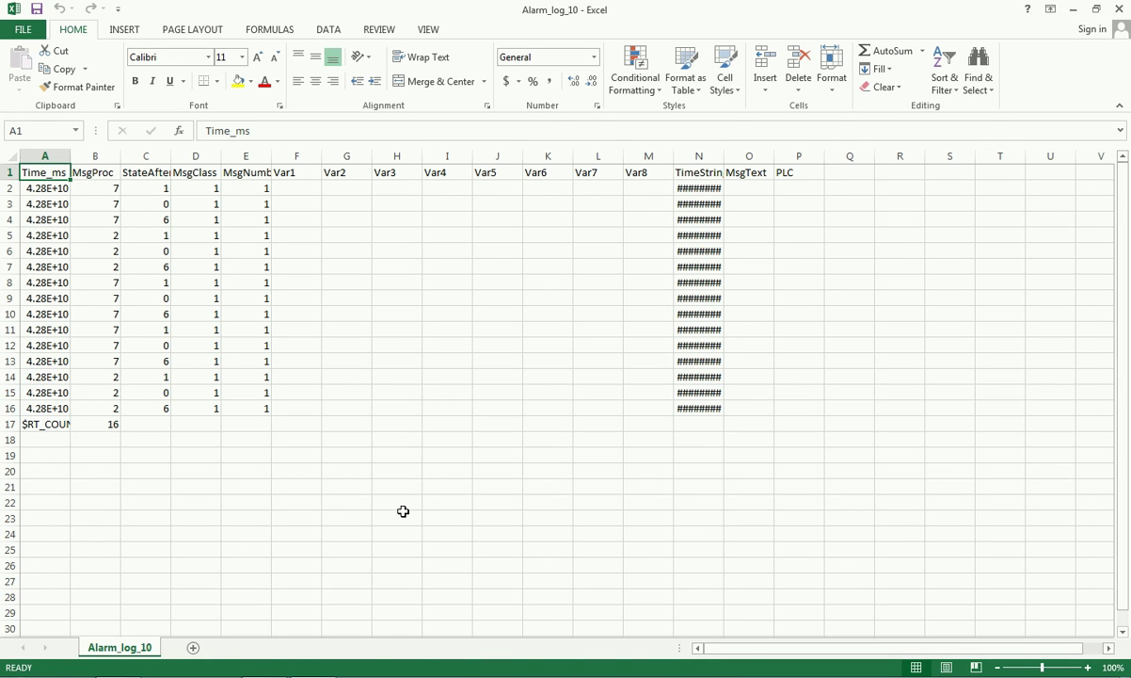
# - Fit the Time_ms, MsgProc, StateAfter, MsgNumber and TimeString columns to their contents and widen the MsgText column
pyautogui.scroll(-1, 403, 511)
pyautogui.scroll(1, 403, 511)
pyautogui.doubleClick(71, 157)
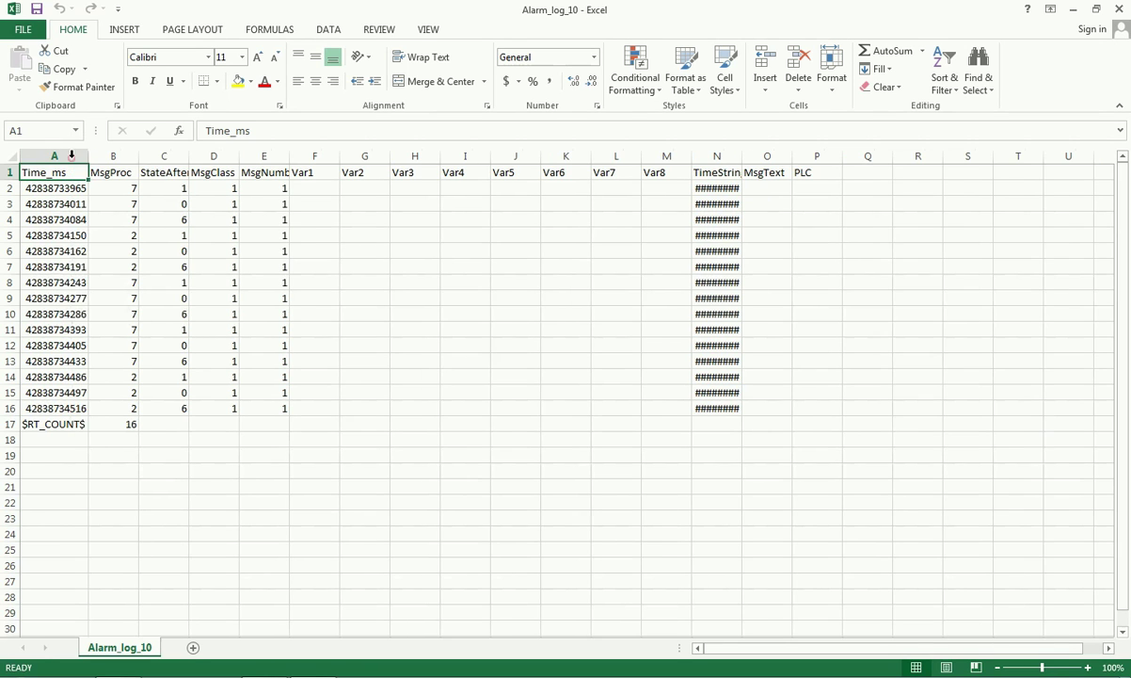
pyautogui.doubleClick(135, 152)
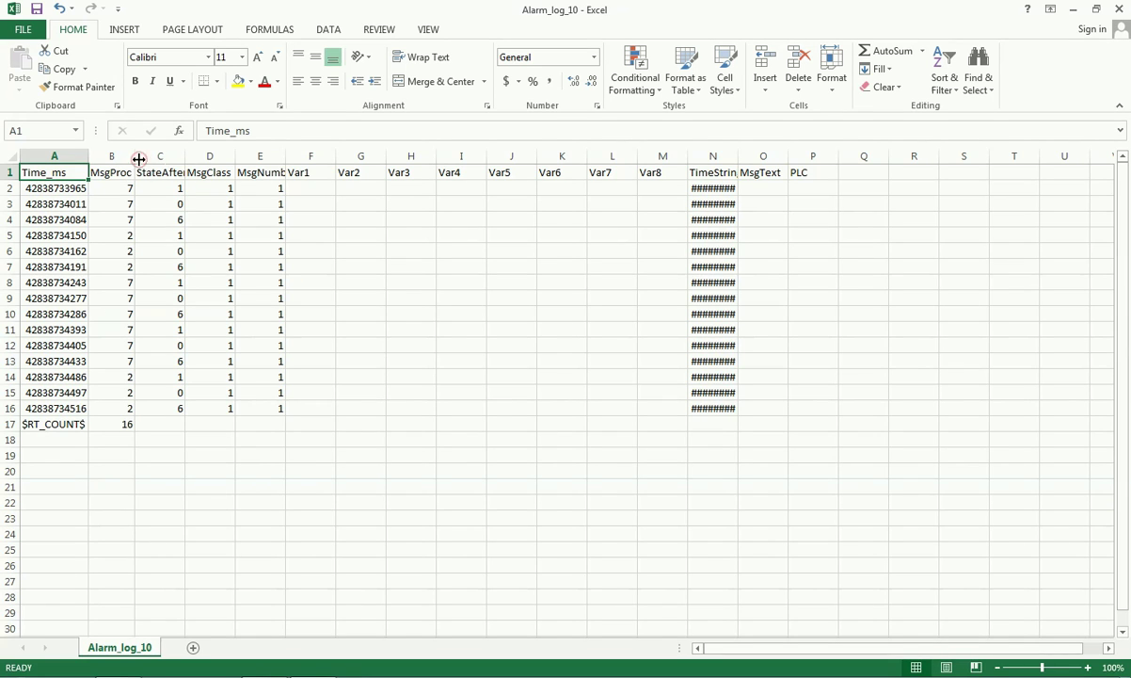
pyautogui.doubleClick(186, 159)
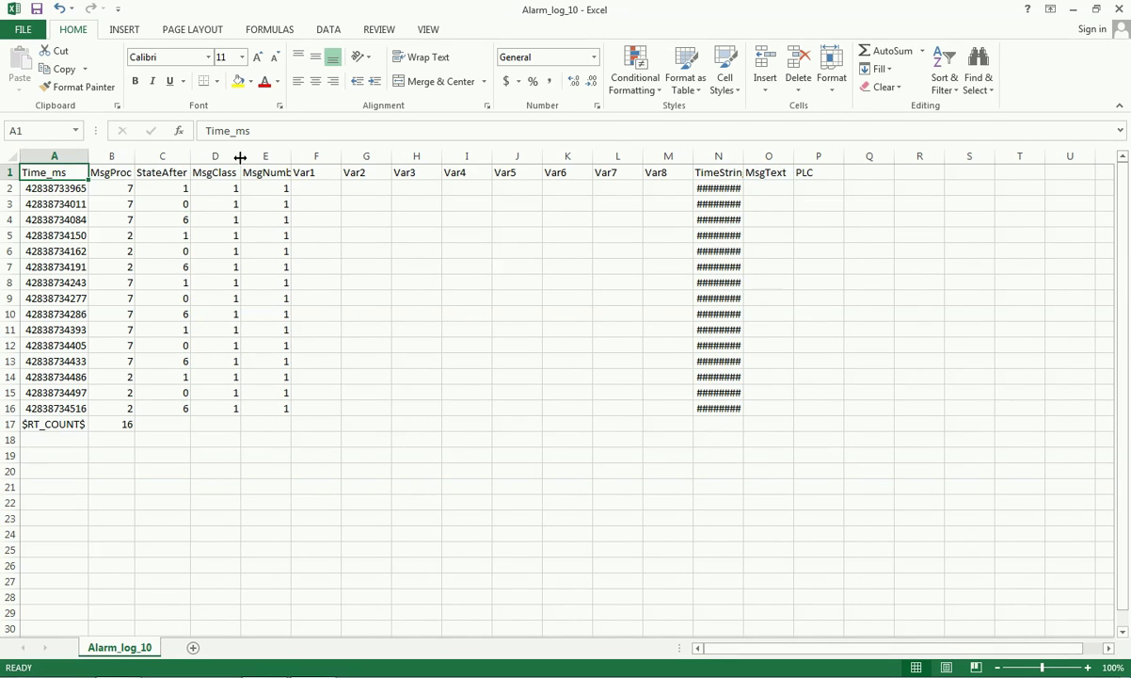
pyautogui.doubleClick(292, 156)
pyautogui.doubleClick(758, 156)
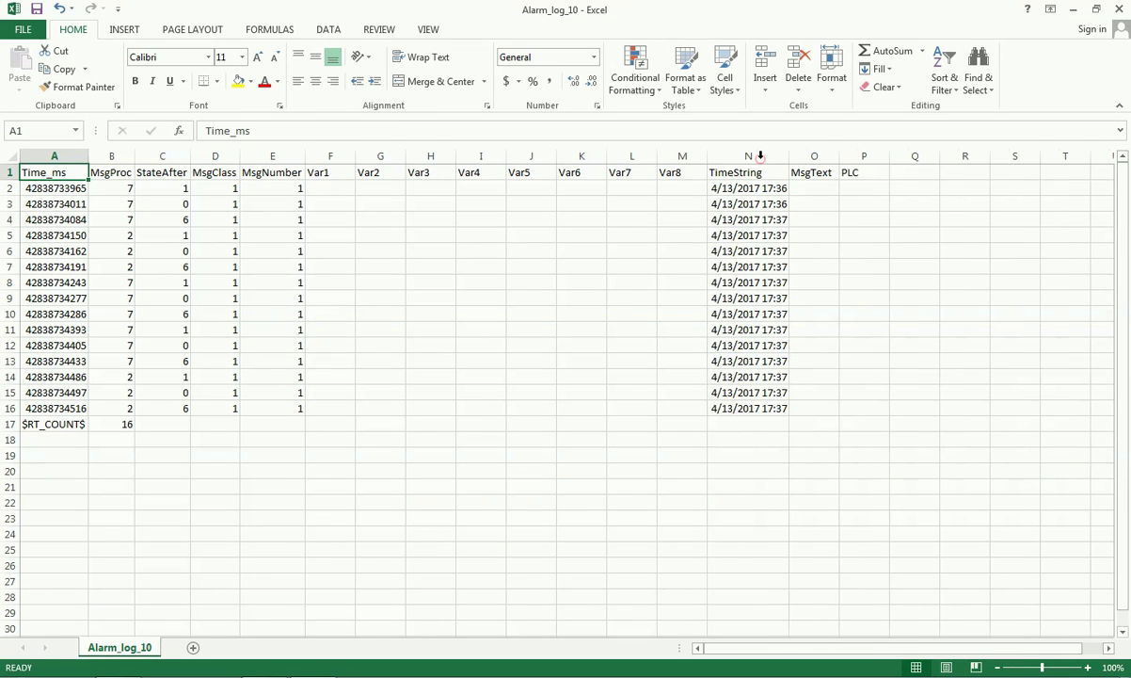
pyautogui.click(851, 156)
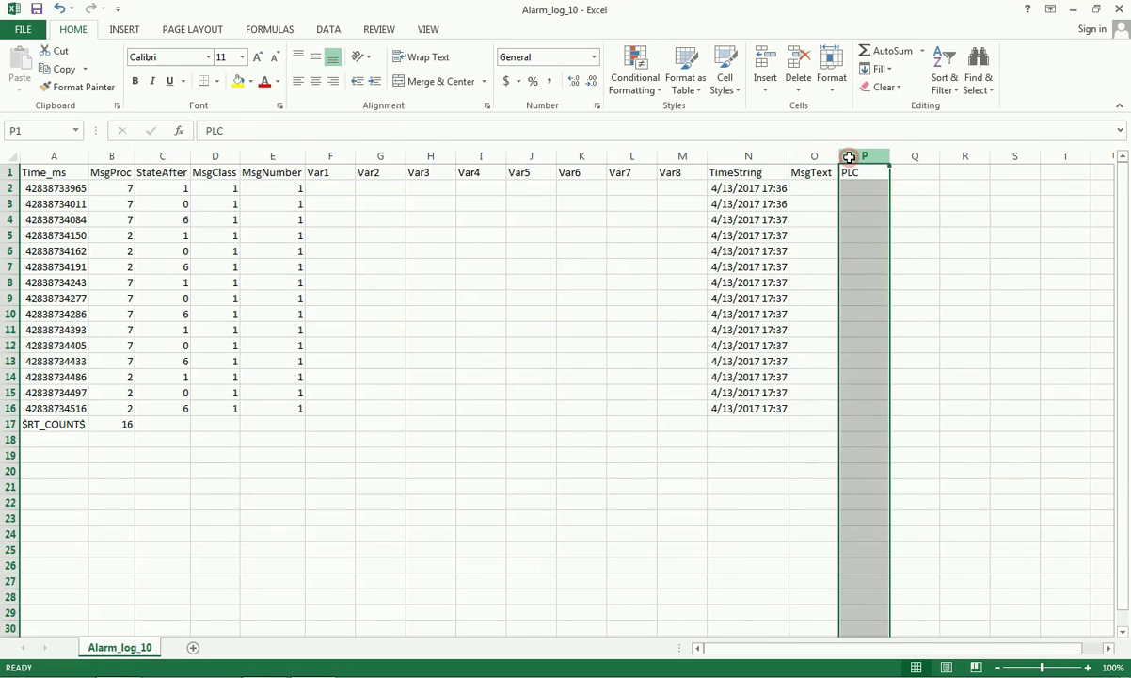
pyautogui.moveTo(835, 157); pyautogui.dragTo(980, 157)
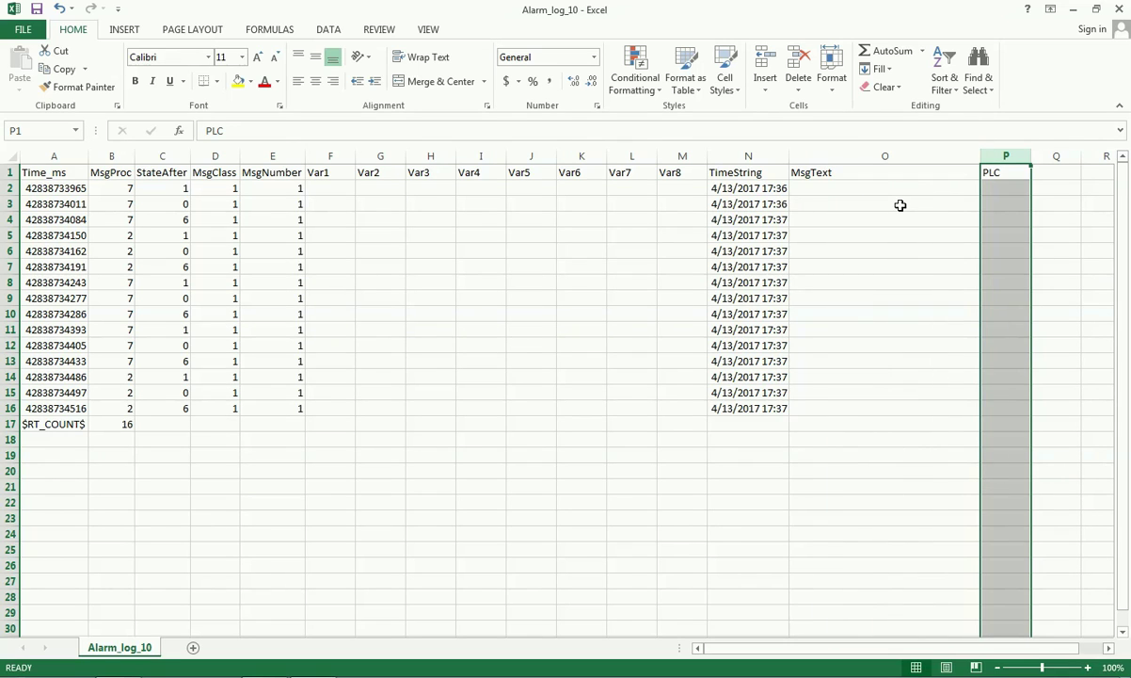
# - Examine the MsgText and TimeString cells in rows 2 to 16, and then all logged alarm records in A2:N17
pyautogui.moveTo(858, 189); pyautogui.dragTo(874, 407)
pyautogui.moveTo(750, 188); pyautogui.dragTo(763, 405)
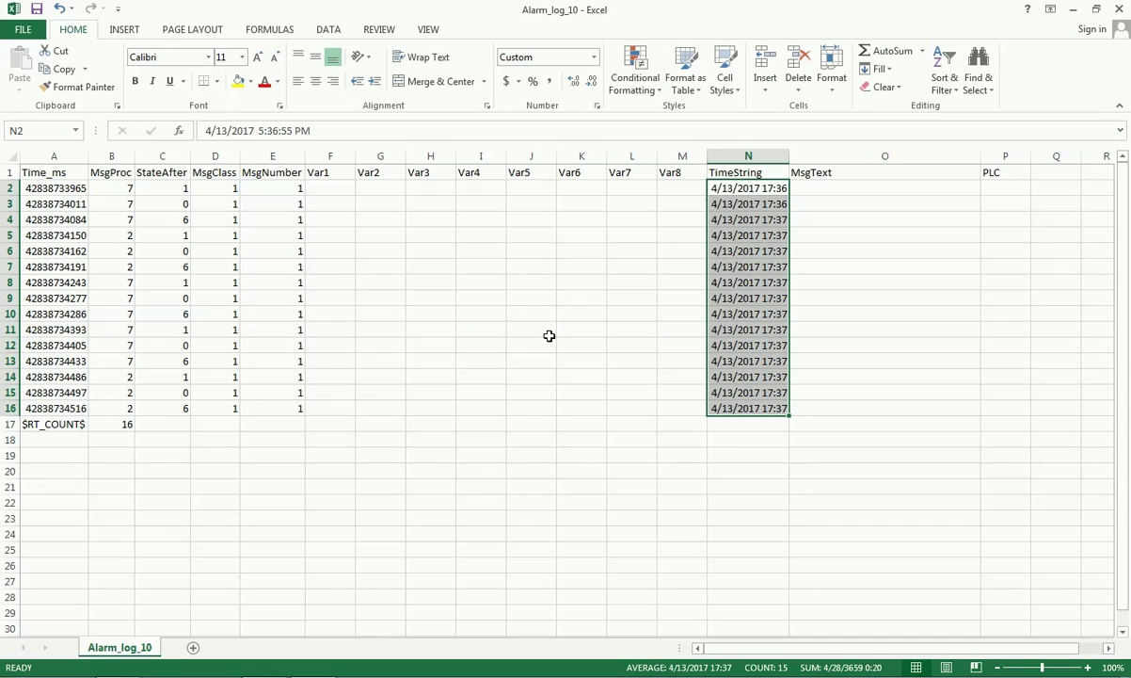
pyautogui.moveTo(32, 188); pyautogui.dragTo(788, 424)
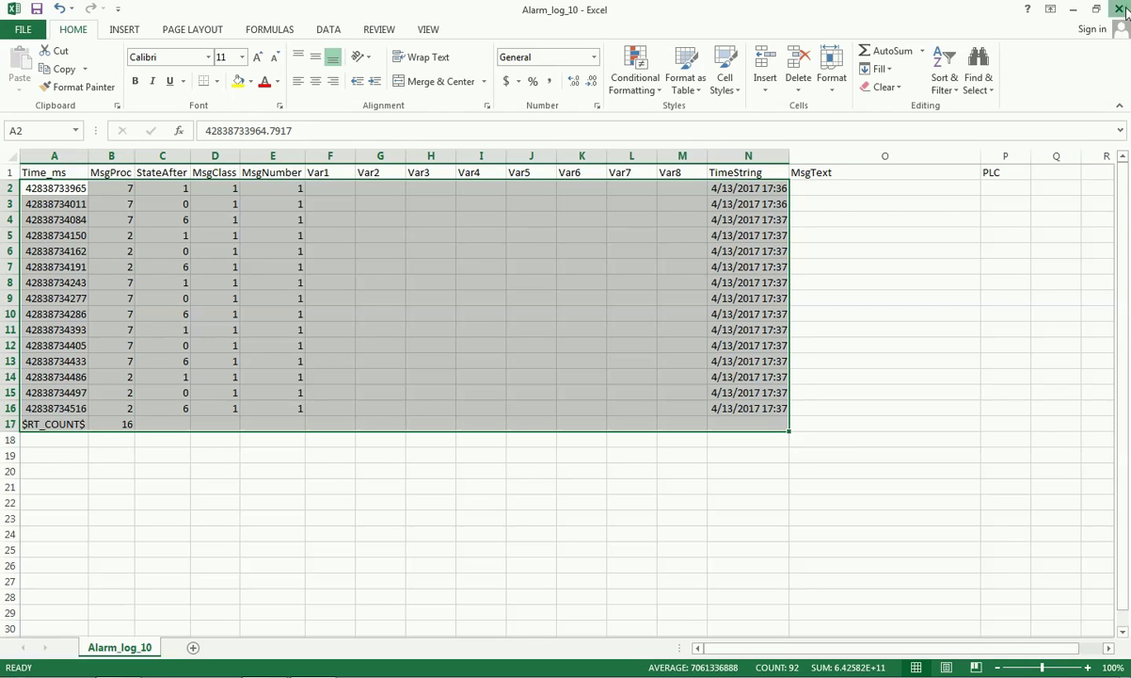
# - Close the Alarm_log_10 file and open Data_log_10 from the Datalog folder in Excel
pyautogui.hotkey('ctrl', 'w')
pyautogui.click(565, 364)
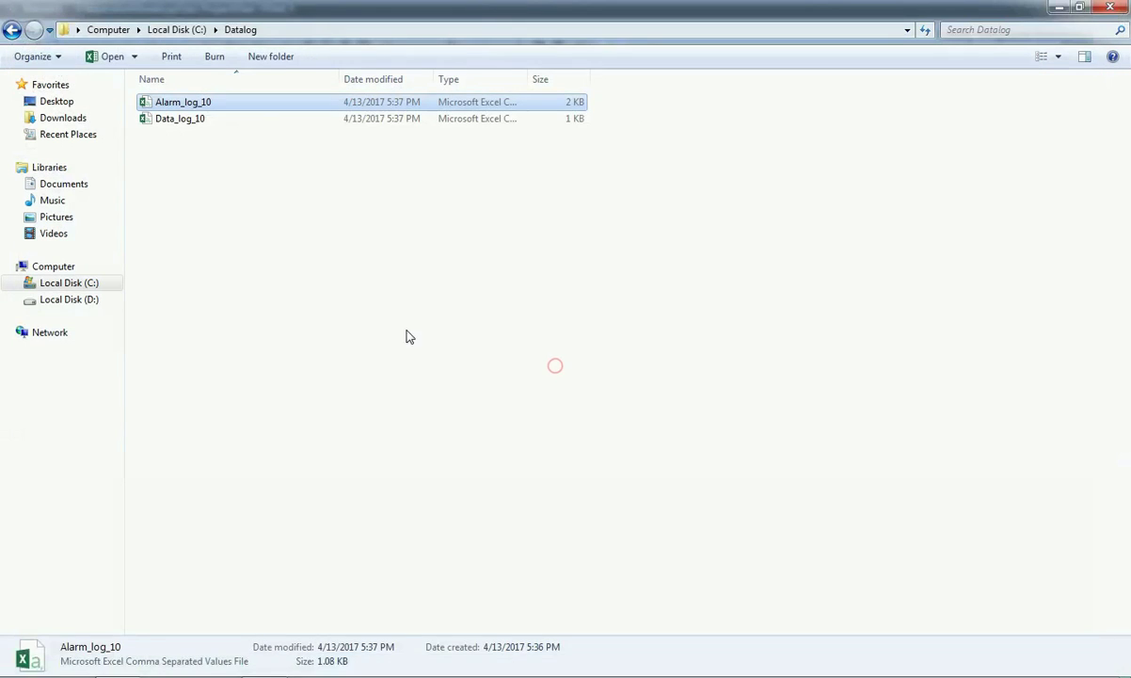
pyautogui.click(184, 119)
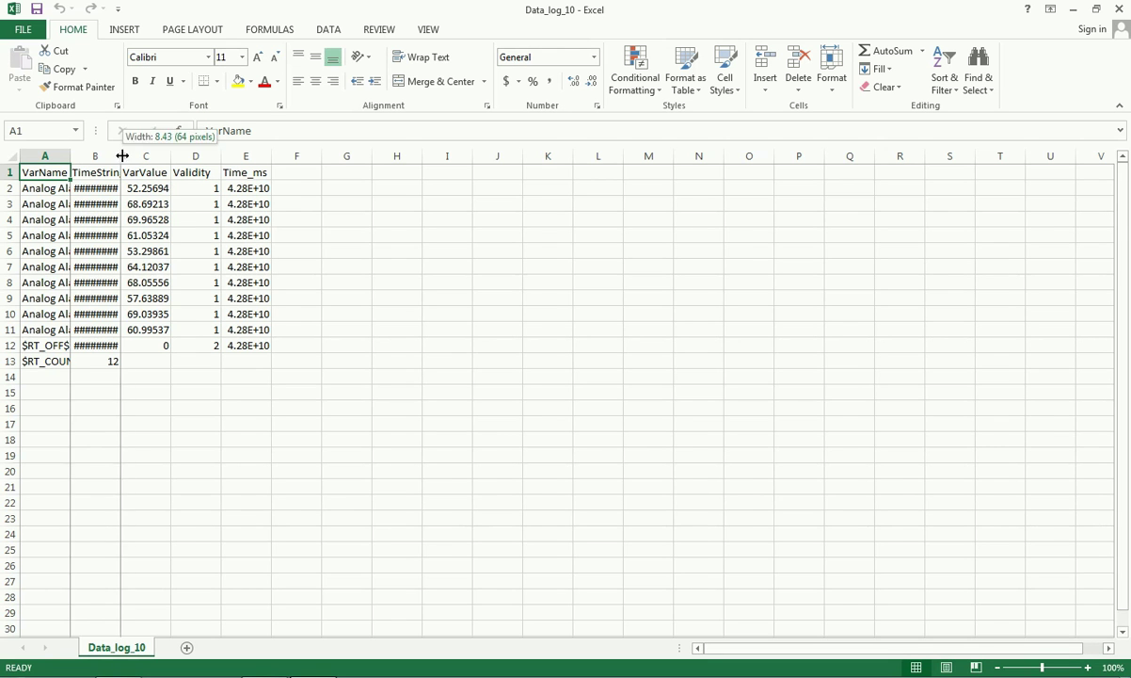
# - Fit the TimeString, Validity and Time_ms columns to their contents and select the logged VarValue entries in C2:C12
pyautogui.doubleClick(121, 155)
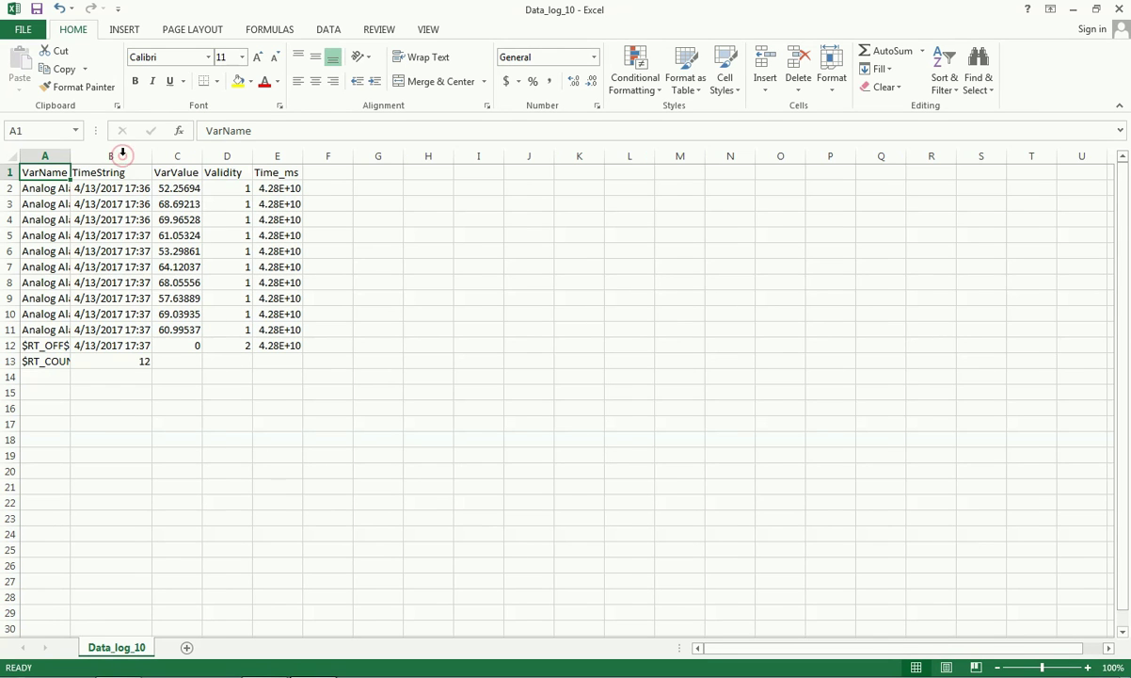
pyautogui.click(202, 156)
pyautogui.click(174, 189)
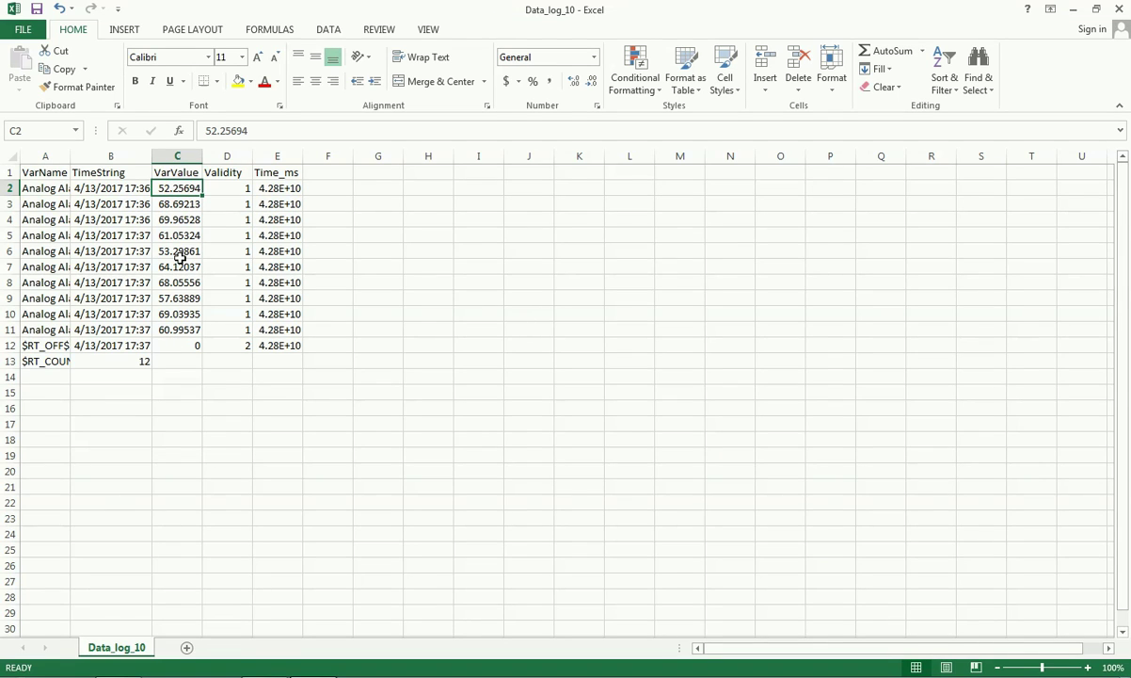
pyautogui.click(187, 347)
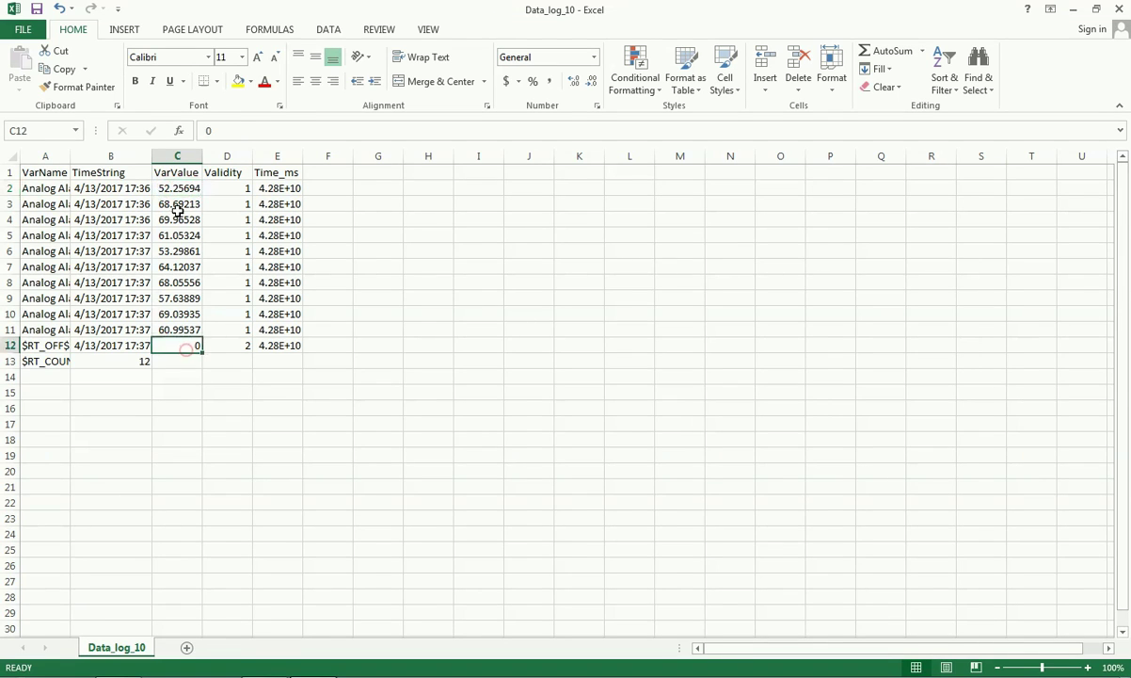
pyautogui.moveTo(167, 187); pyautogui.dragTo(186, 346)
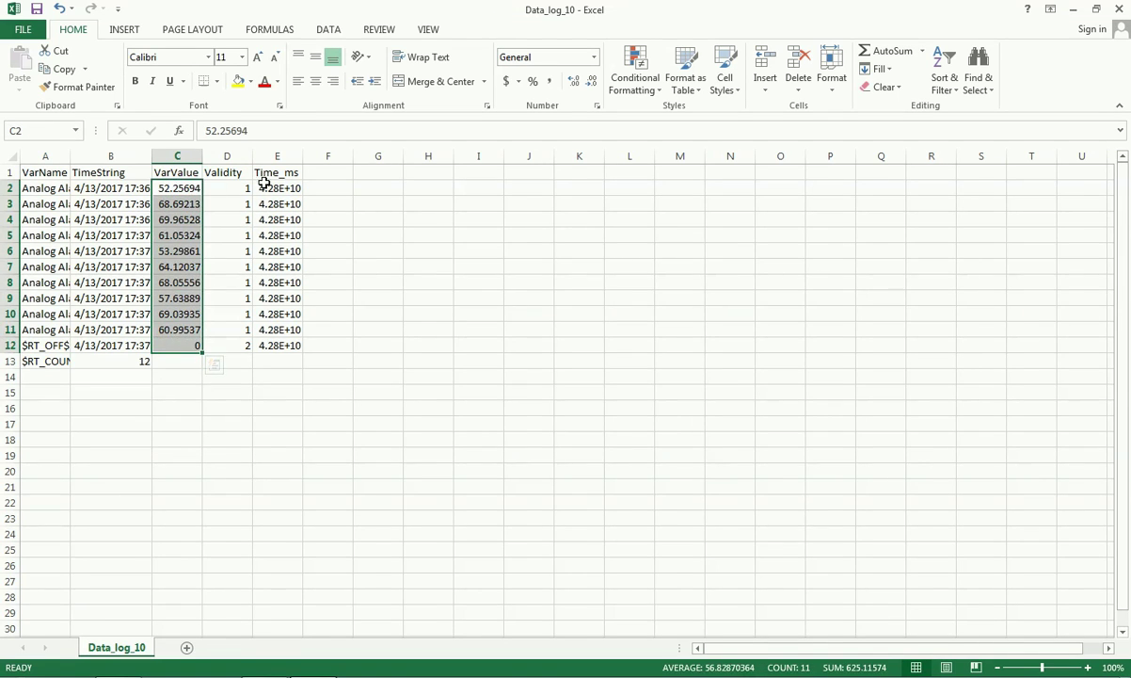
pyautogui.doubleClick(253, 155)
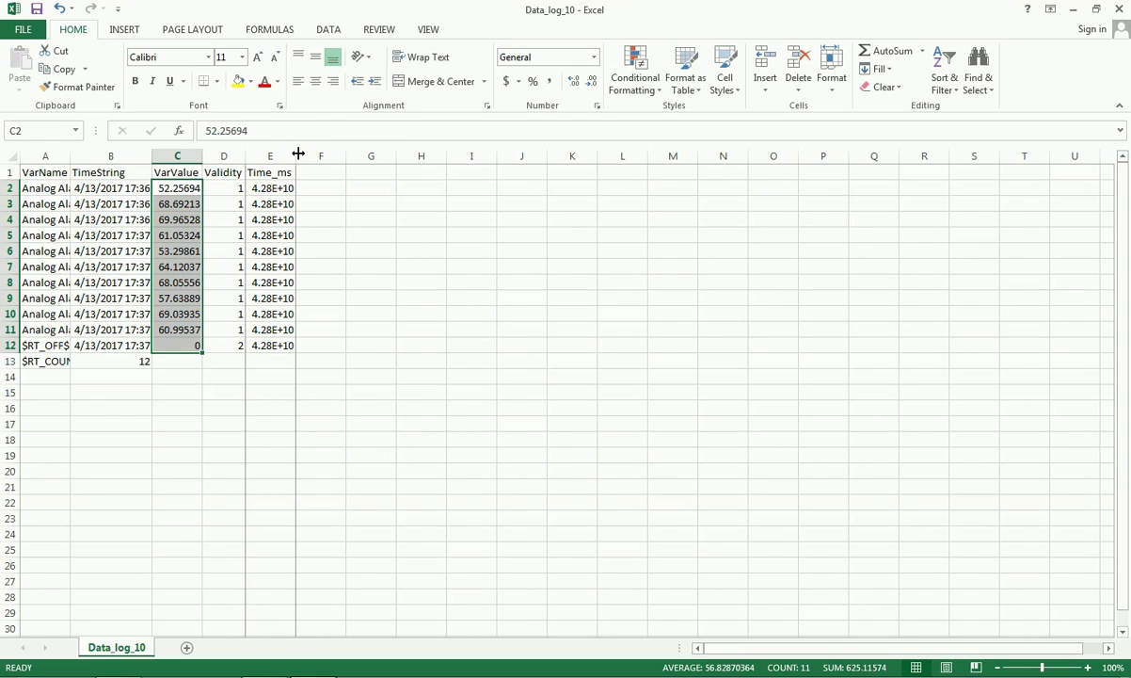
pyautogui.doubleClick(299, 154)
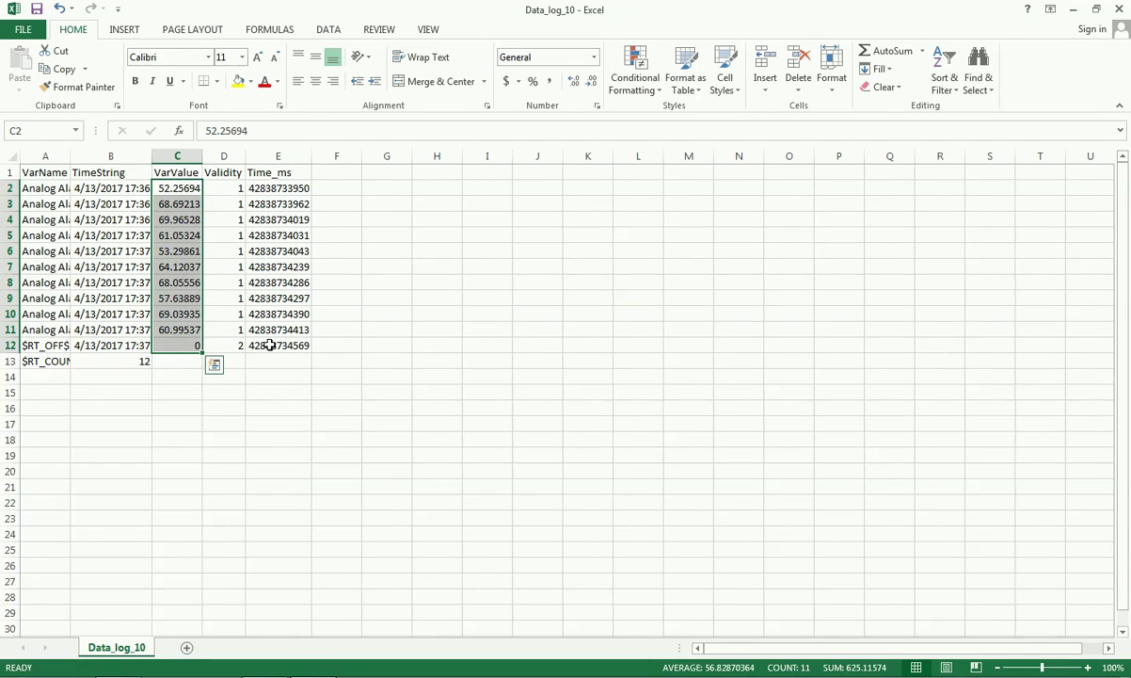